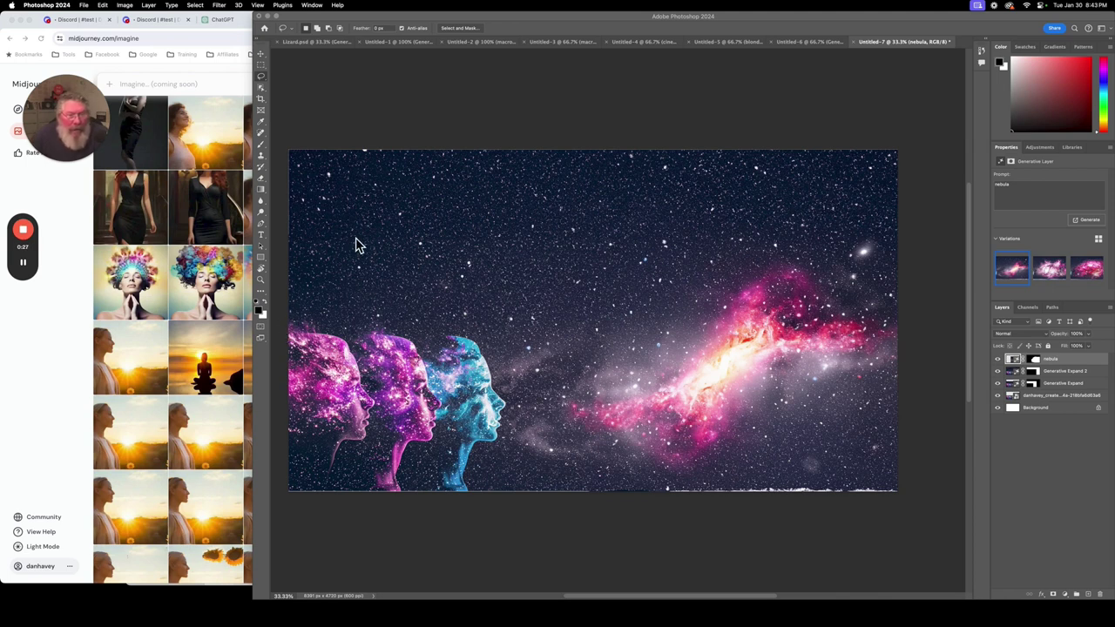
Bring up the Midjourney My Images library and scroll down to the cosmic-faces image.
click(57, 346)
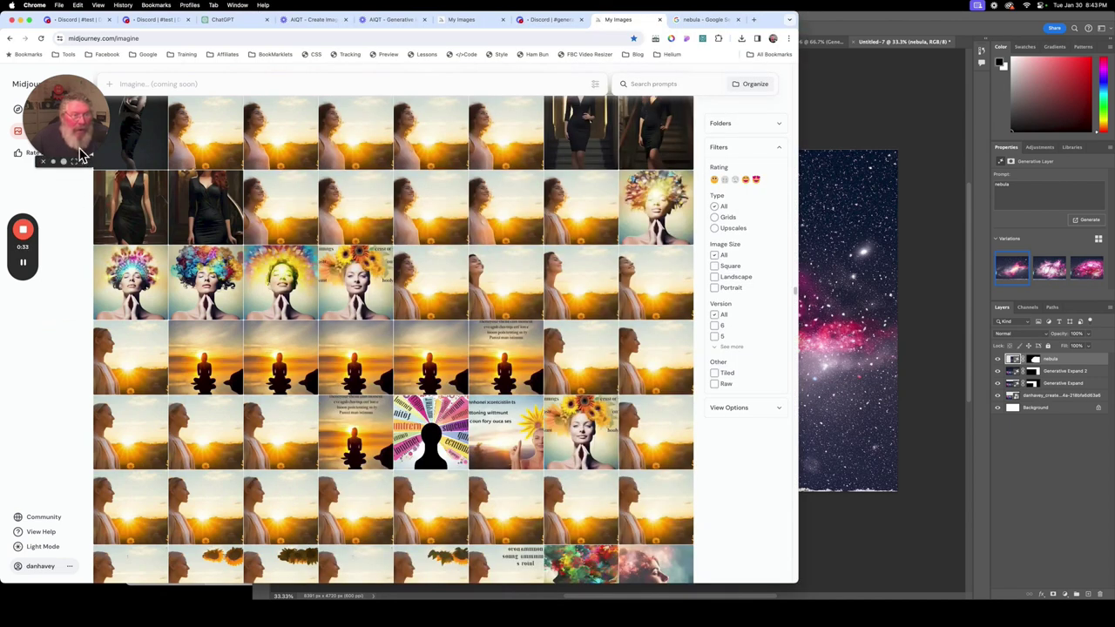
drag(81, 155, 69, 380)
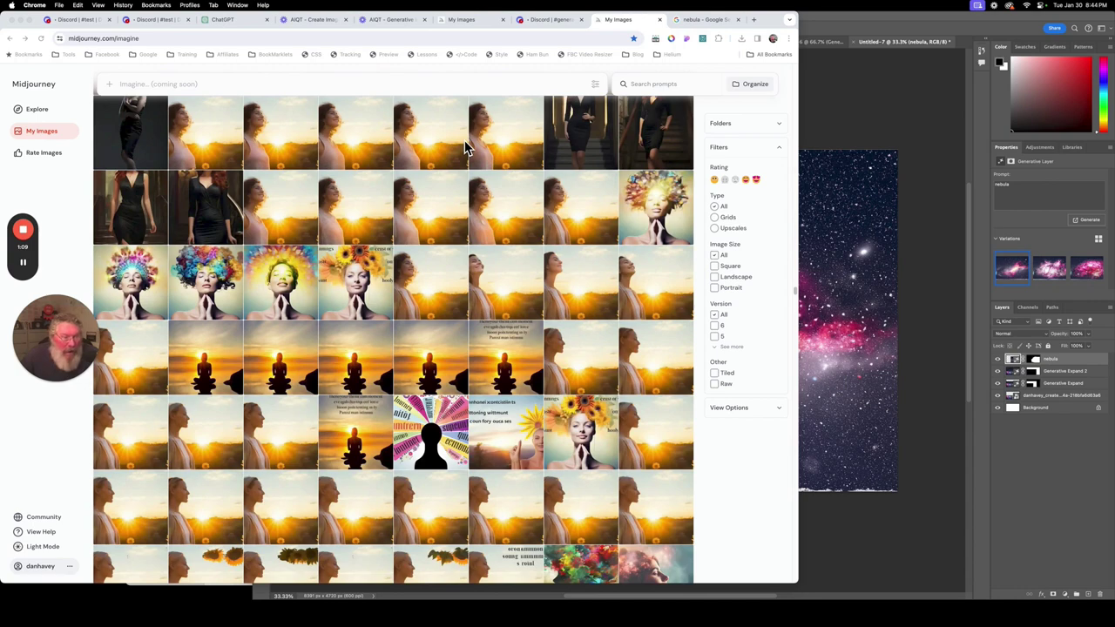
scroll(480, 353, down, 2)
scroll(480, 353, down, 2)
scroll(478, 353, down, 2)
scroll(479, 353, down, 2)
scroll(392, 362, down, 1)
scroll(307, 373, down, 1)
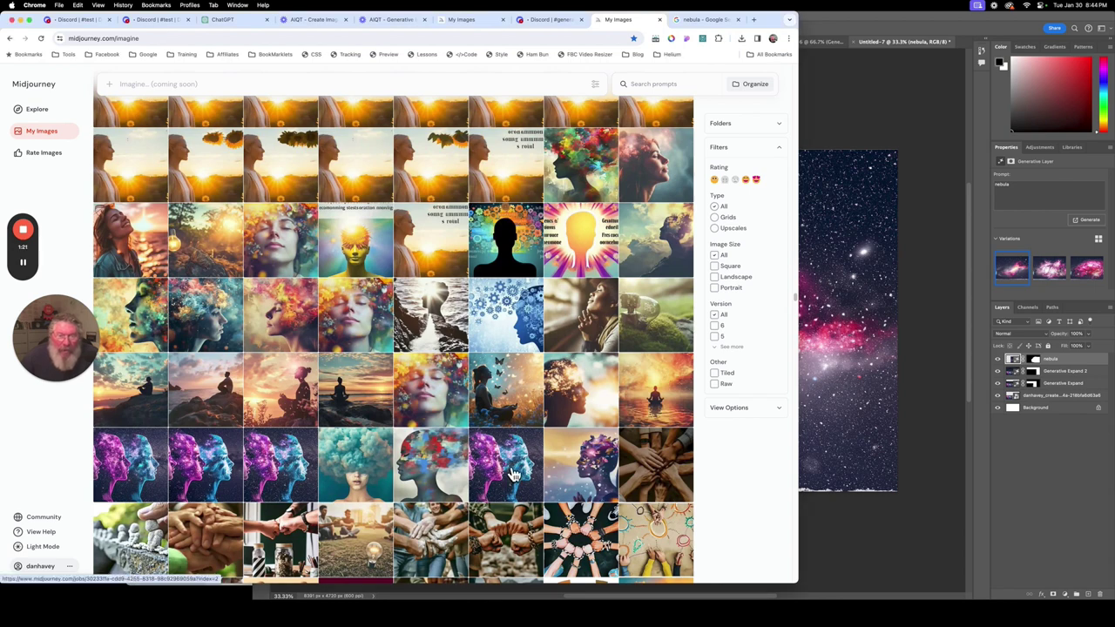
Open the purple-and-blue cosmic-faces image and send its job to Discord.
click(514, 475)
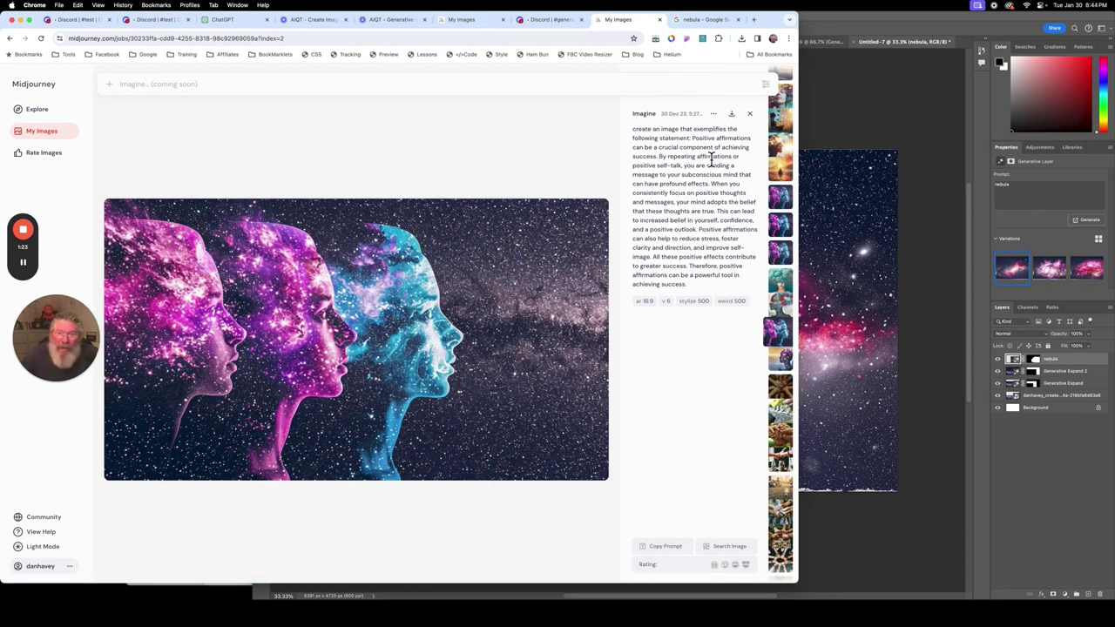
click(720, 120)
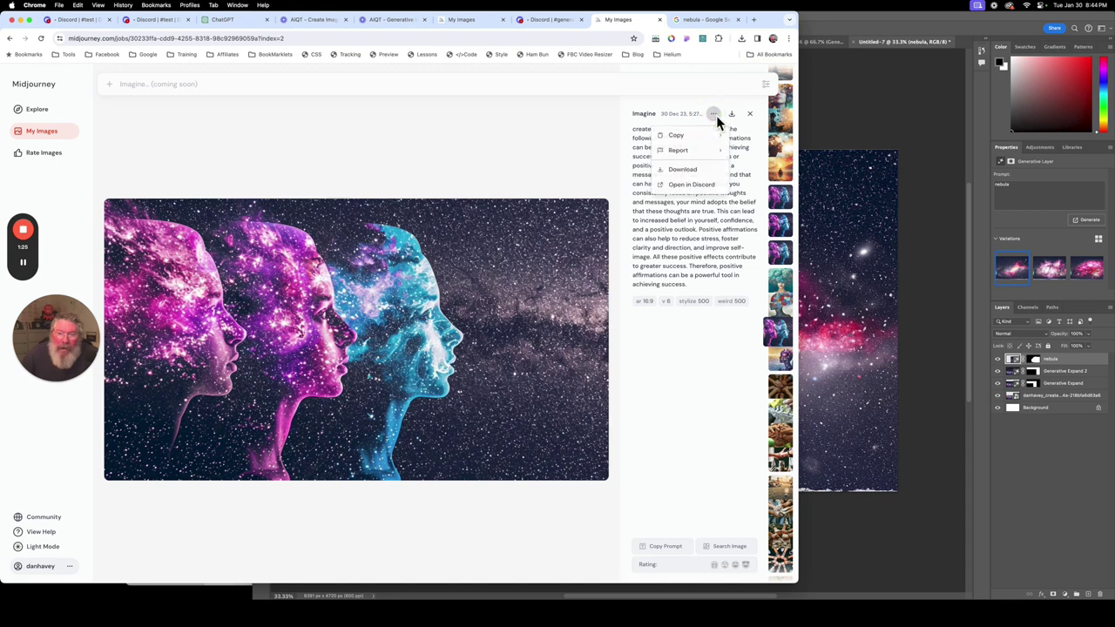
click(700, 186)
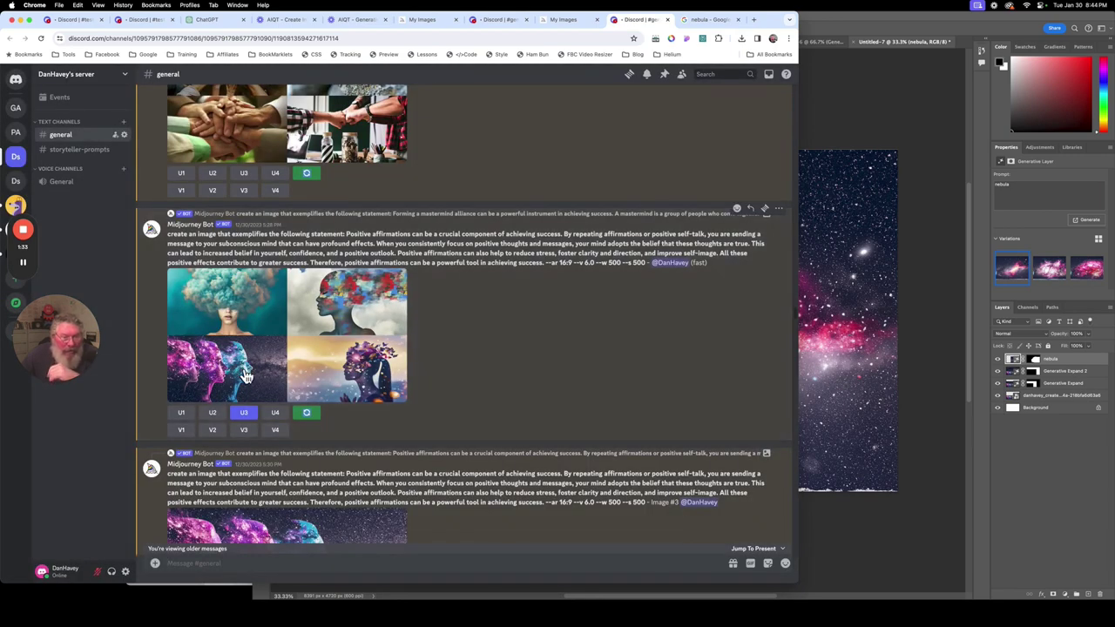
Scroll through the Image #3 and Upscaled bot messages in #general, then revisit My Images.
scroll(480, 364, down, 5)
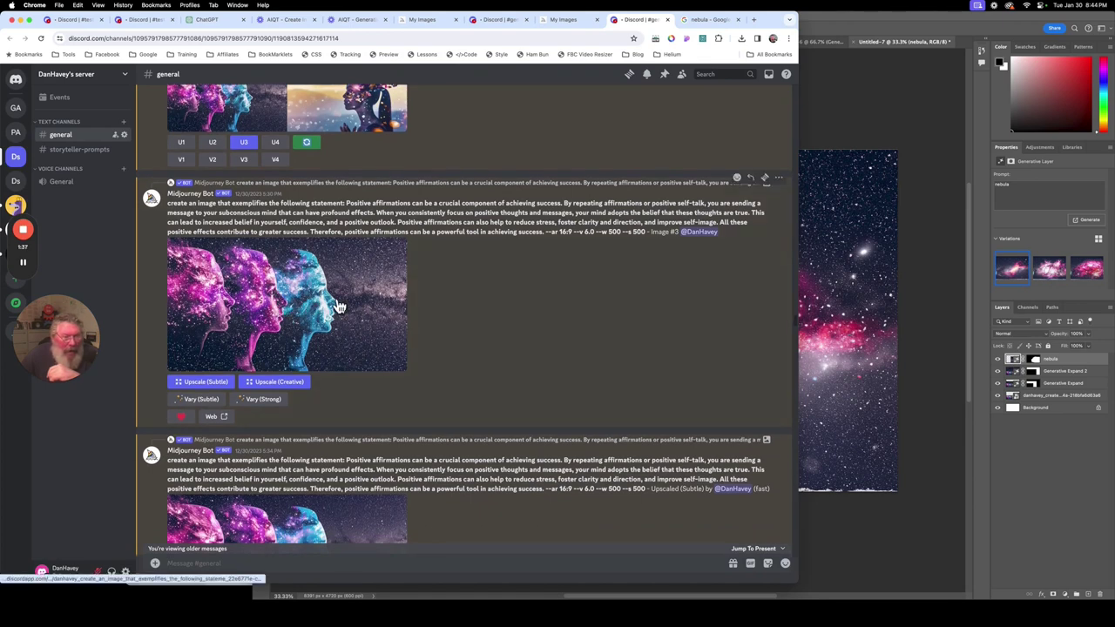
scroll(336, 301, down, 3)
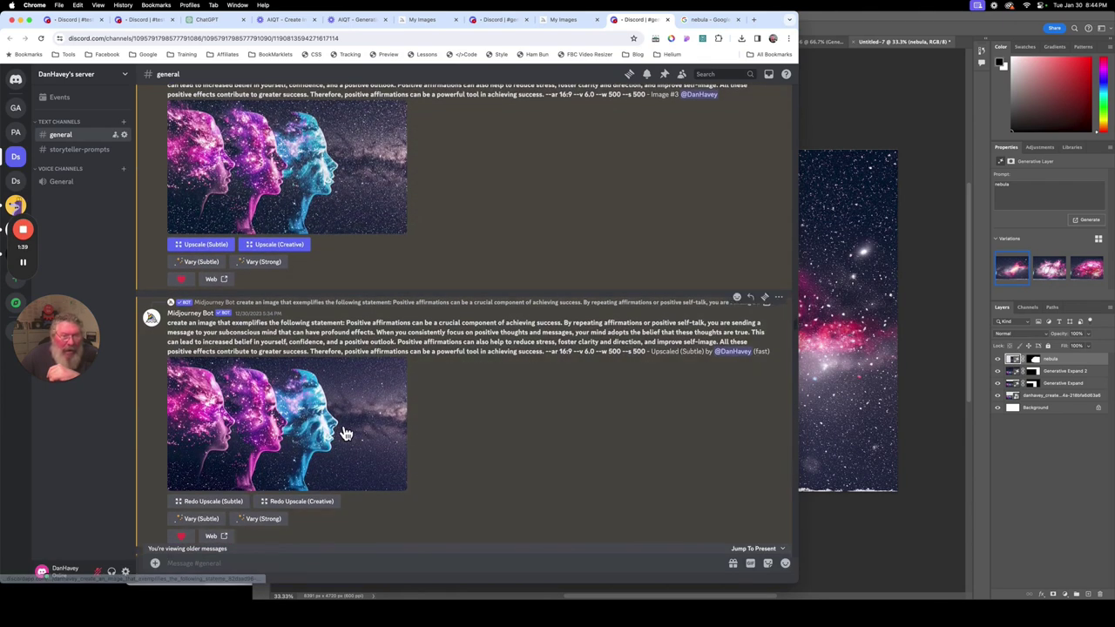
scroll(339, 423, down, 5)
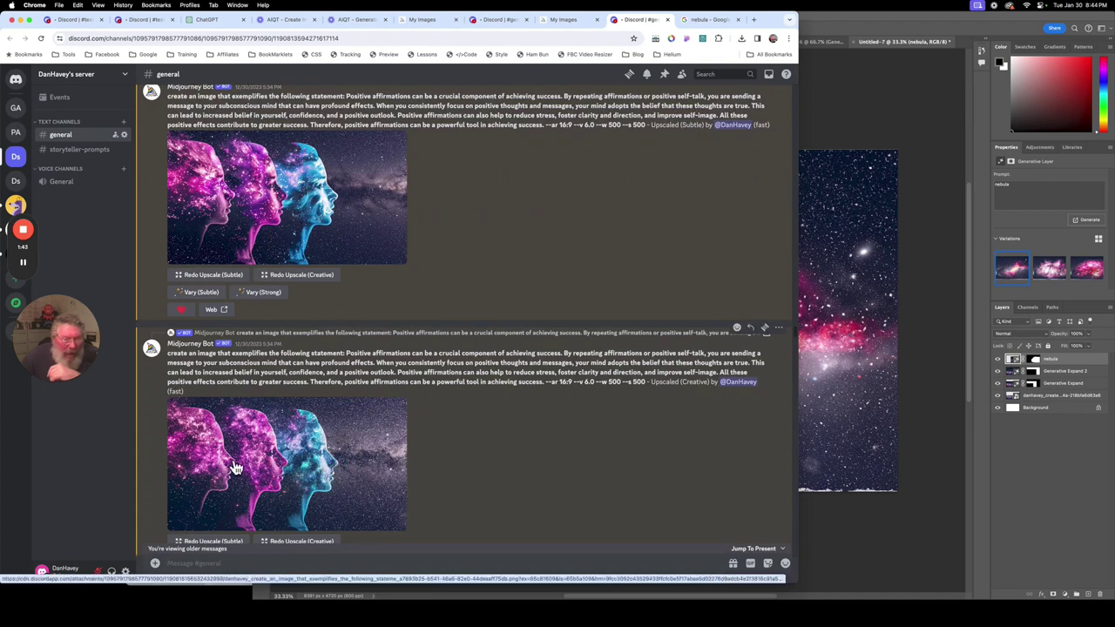
scroll(330, 292, up, 1)
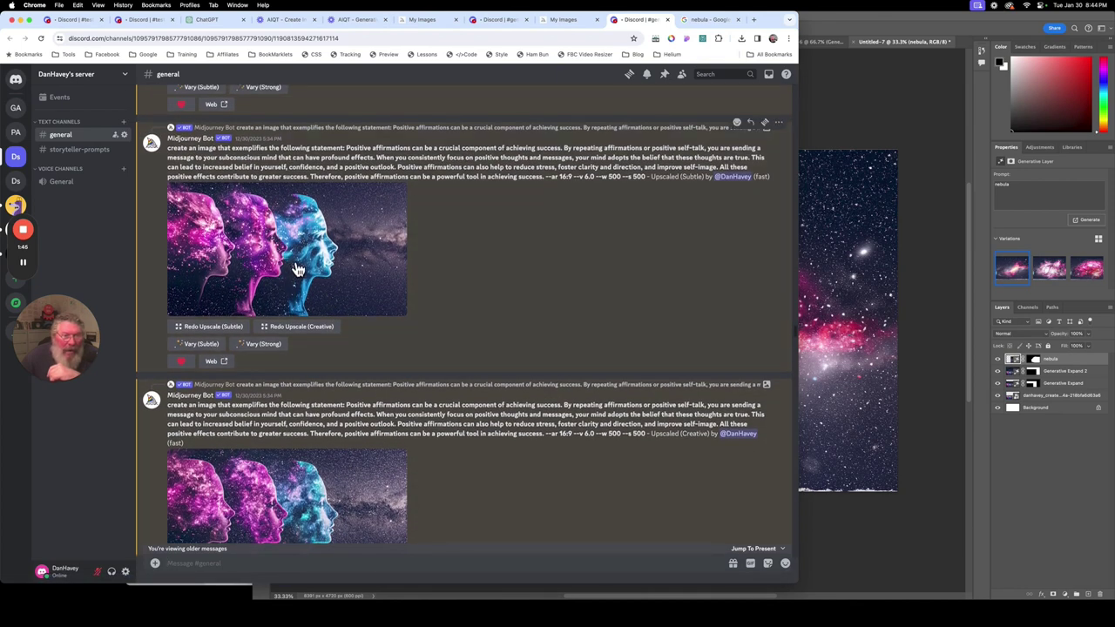
scroll(293, 262, up, 5)
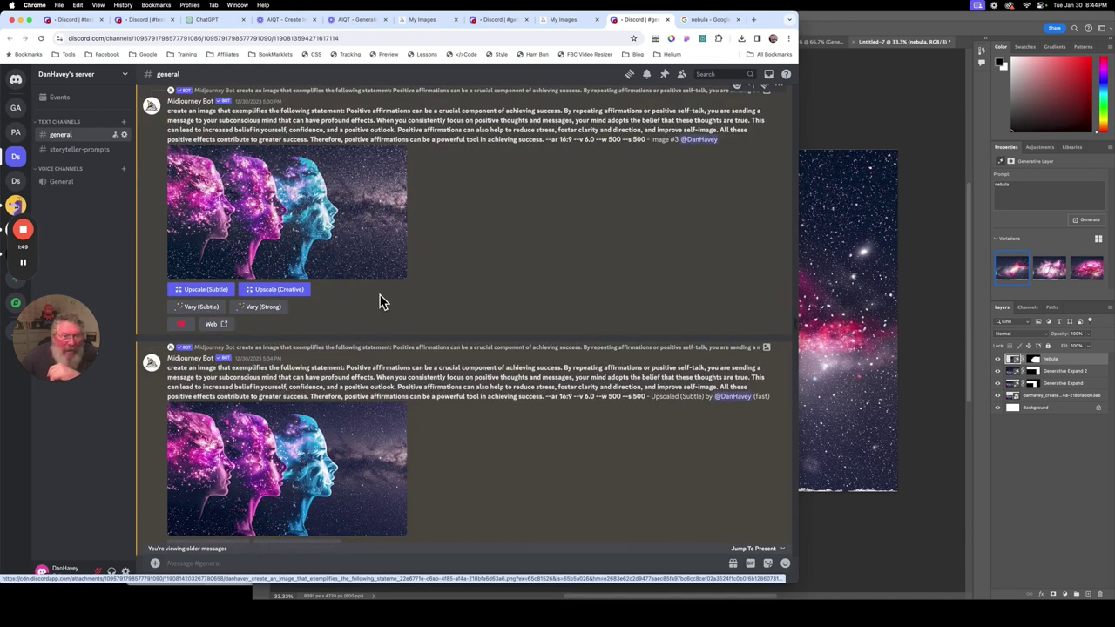
scroll(380, 302, down, 1)
scroll(379, 302, up, 2)
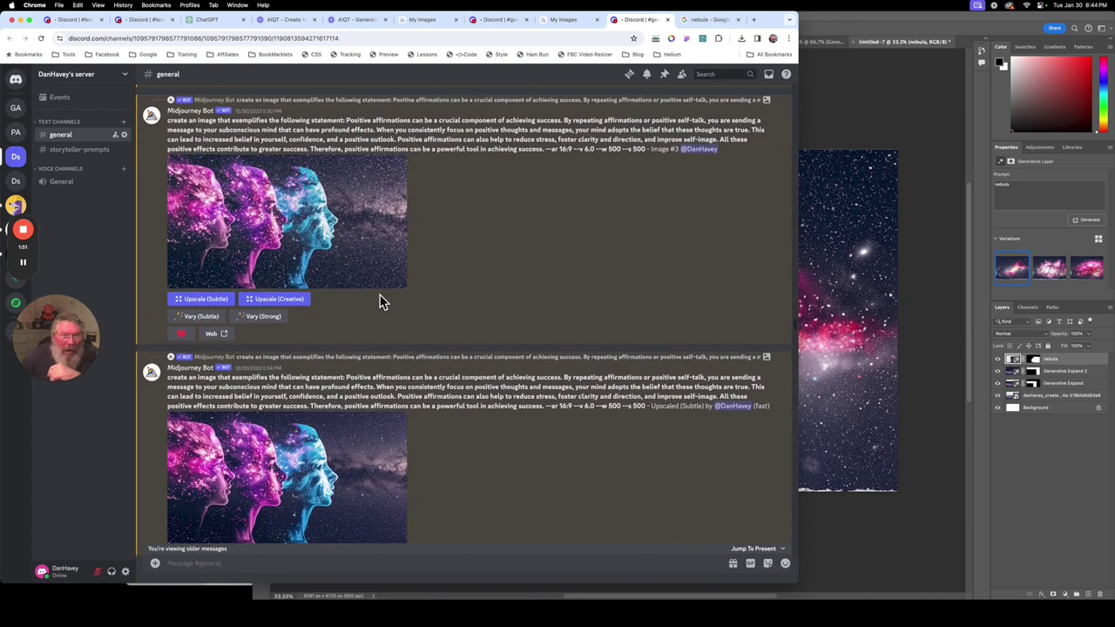
click(564, 21)
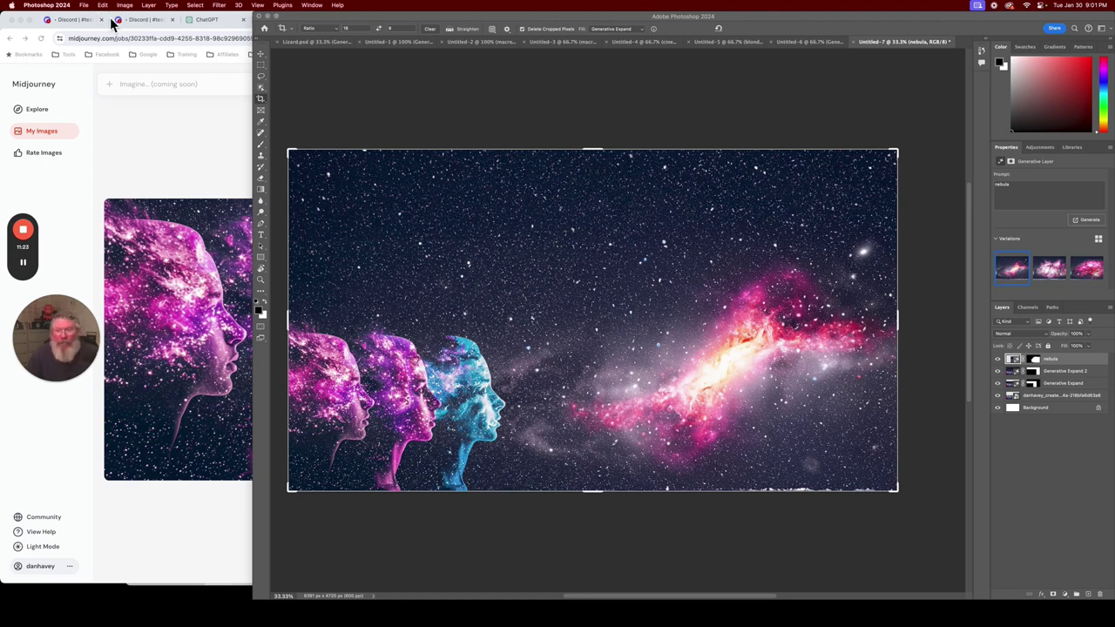
mouse_move(1095, 73)
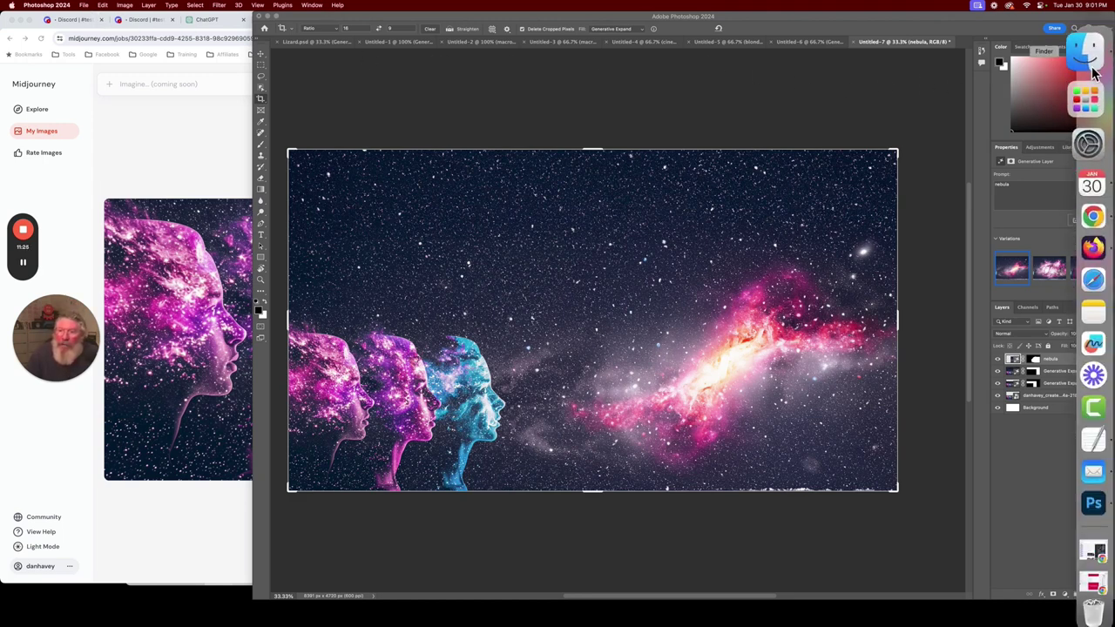
Open the downloaded PNG in Finder's Downloads with Adobe Photoshop 2024.
click(1087, 38)
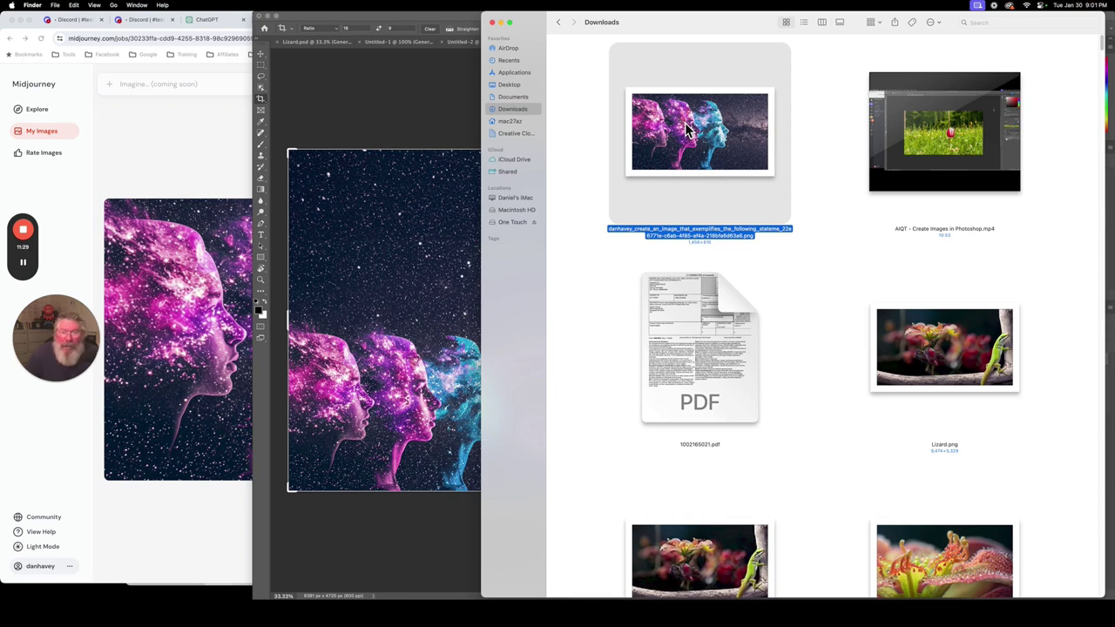
right_click(685, 122)
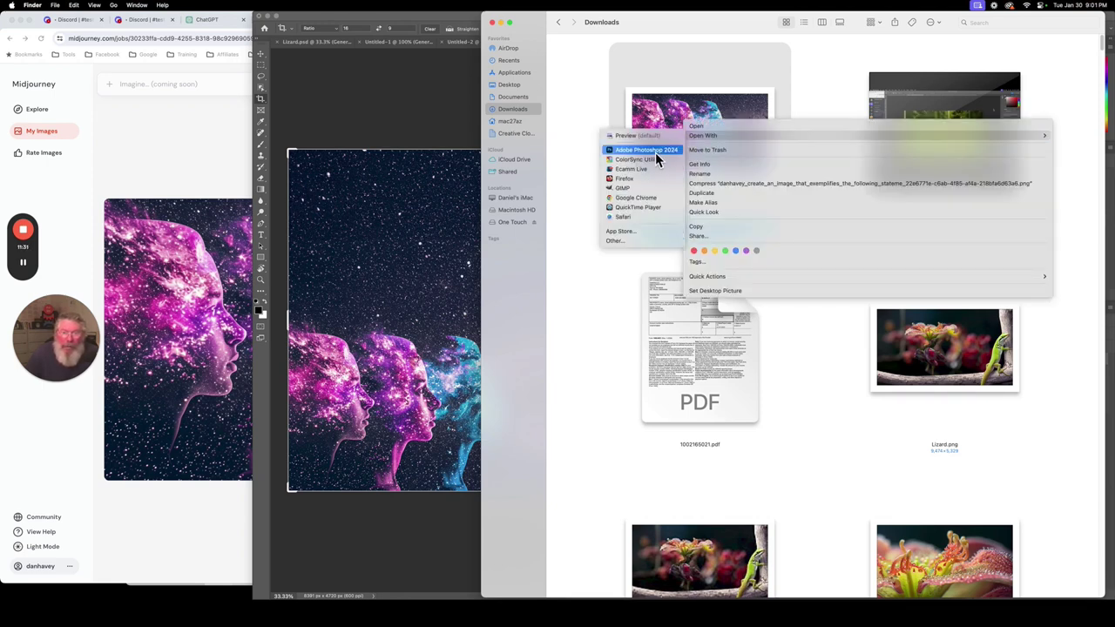
click(655, 152)
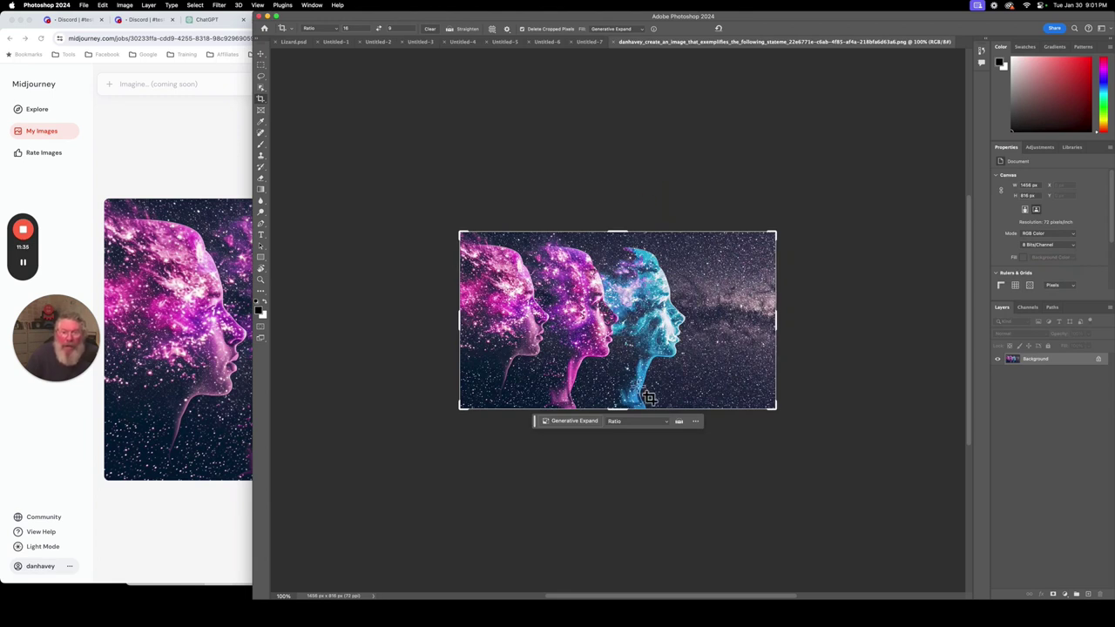
Set the crop ratio to 16:9 and drag the top-right handle up and outward.
click(634, 432)
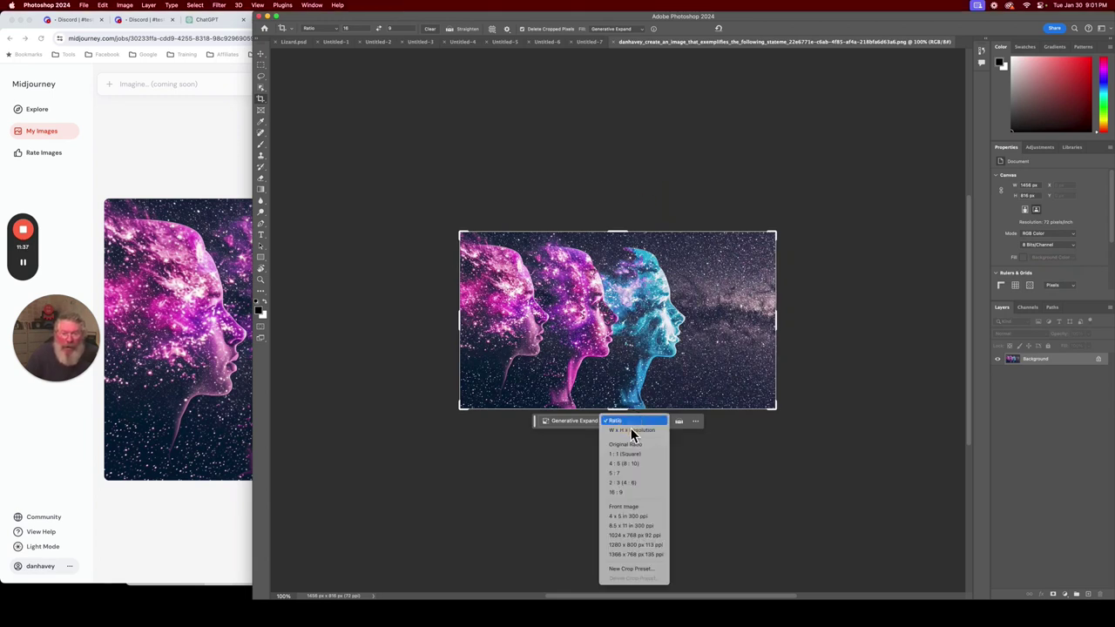
click(627, 495)
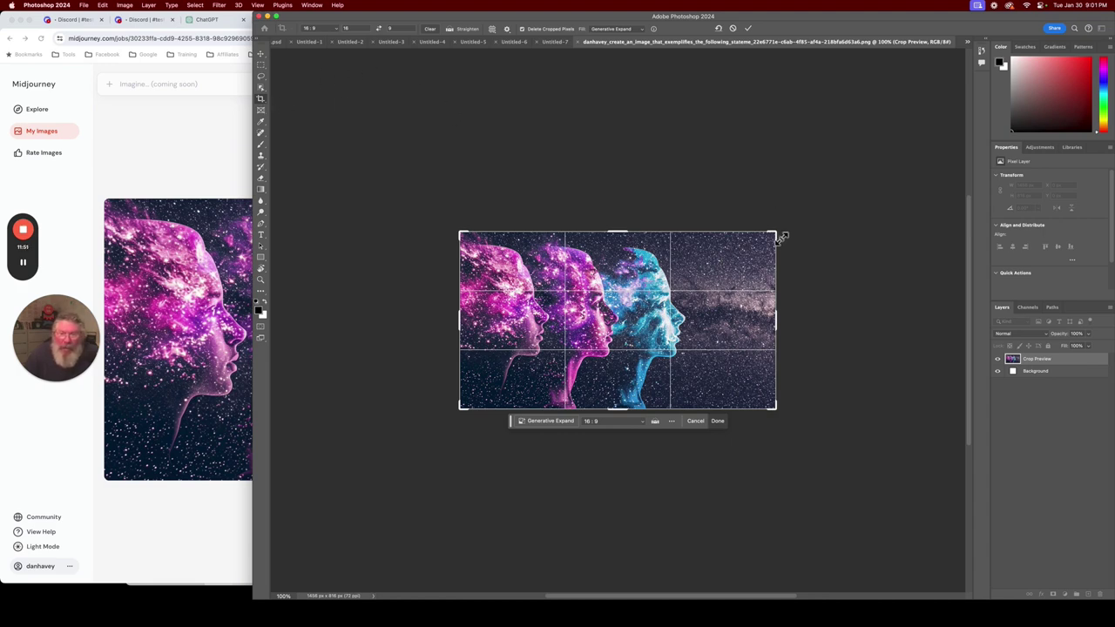
drag(783, 235, 963, 172)
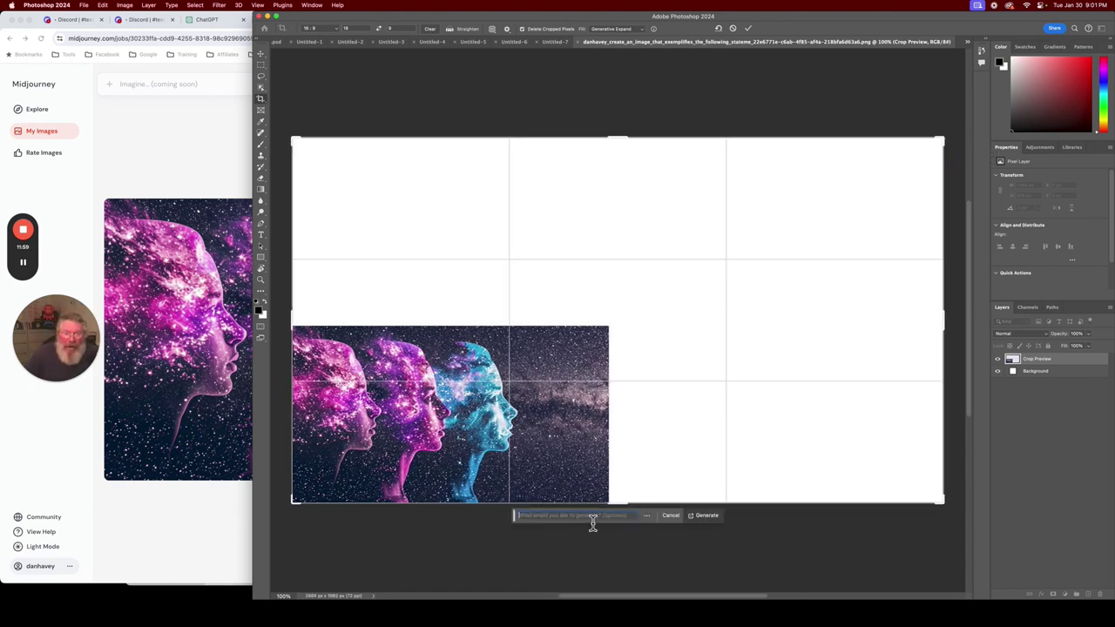
Generate the expanded sky, compare the three variations, and keep variation 3/3.
click(711, 519)
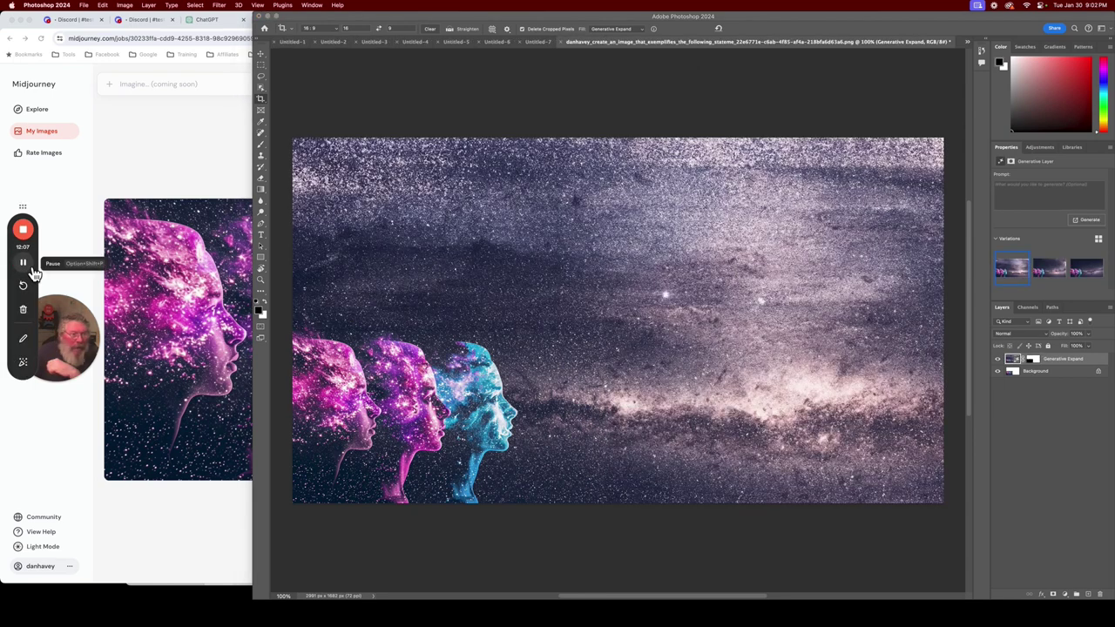
click(690, 552)
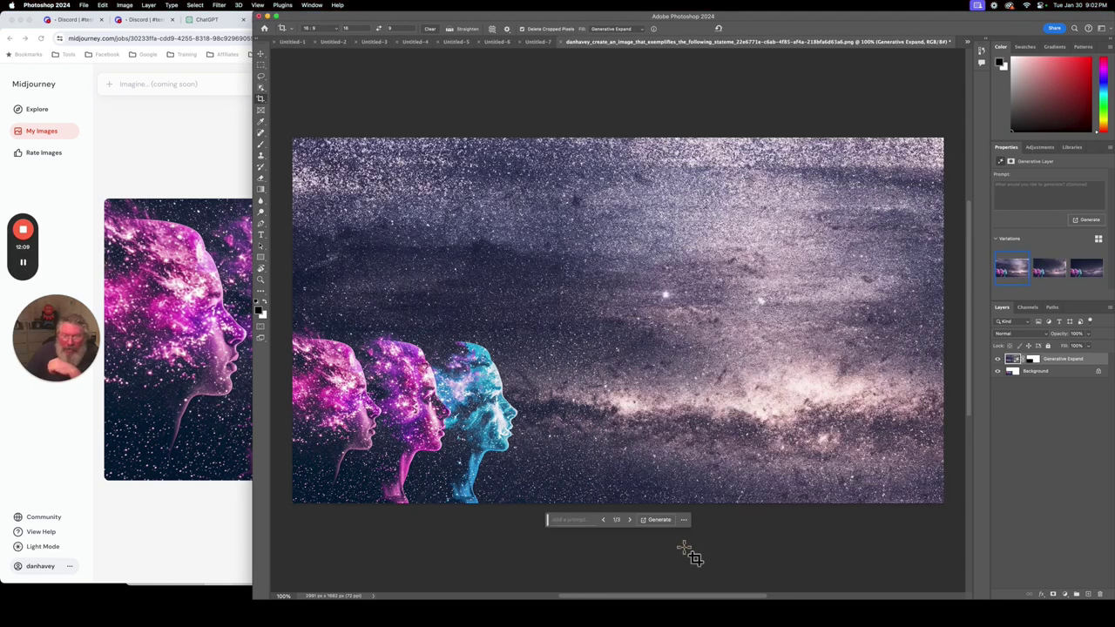
click(631, 523)
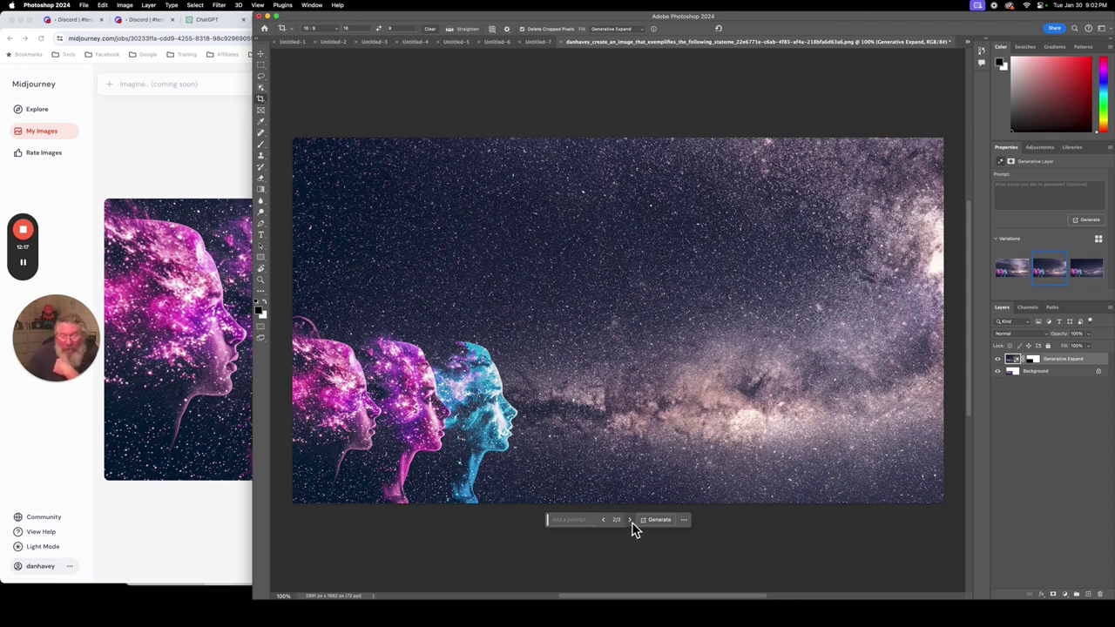
click(630, 521)
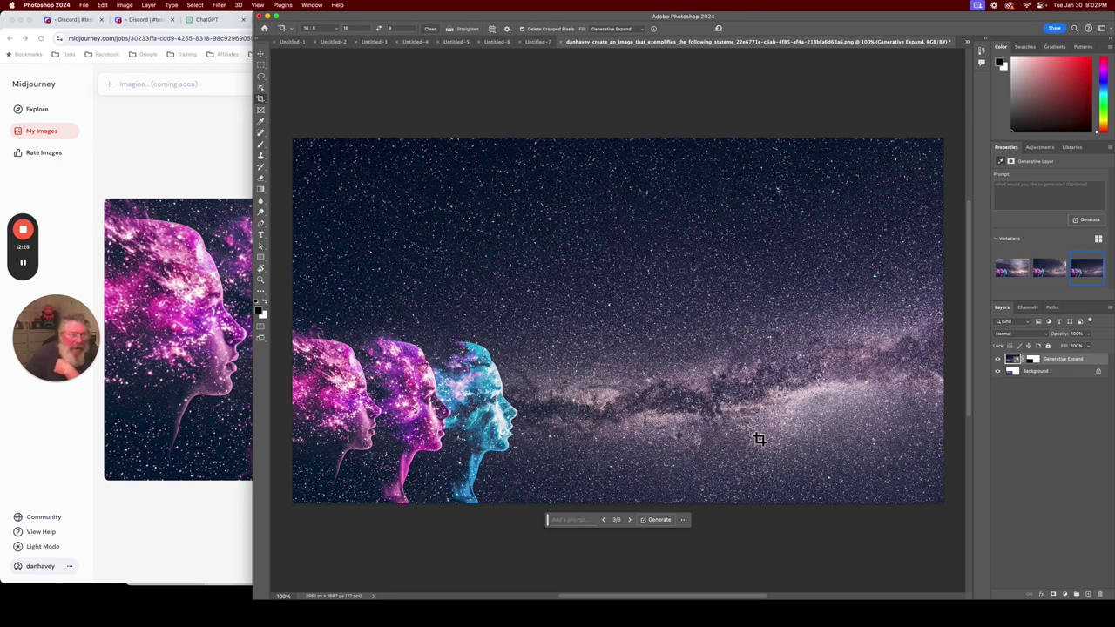
click(607, 526)
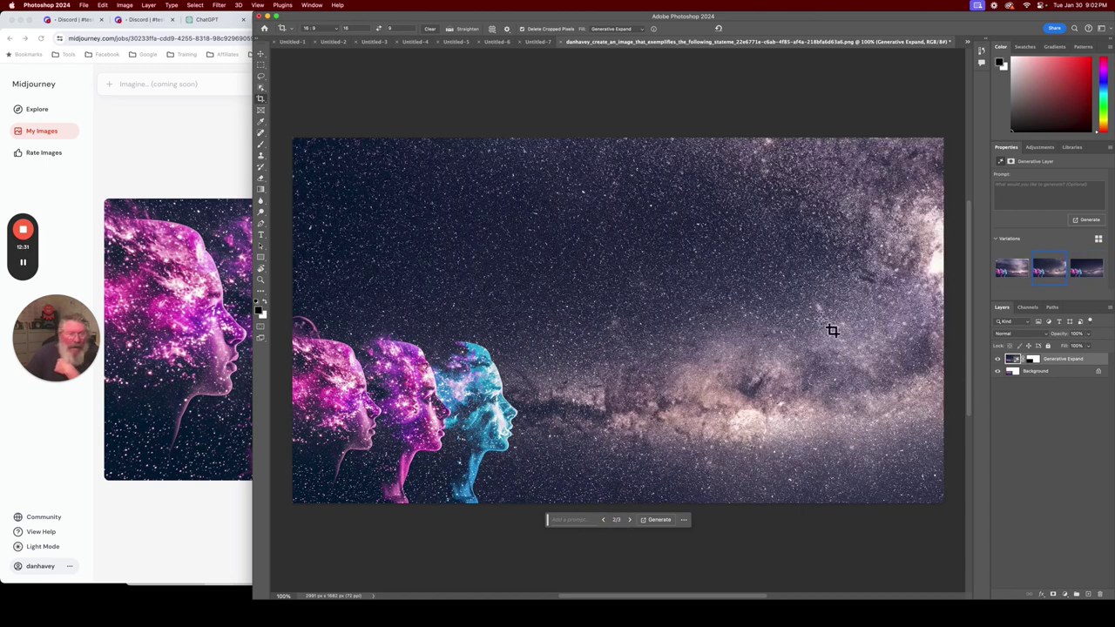
click(631, 521)
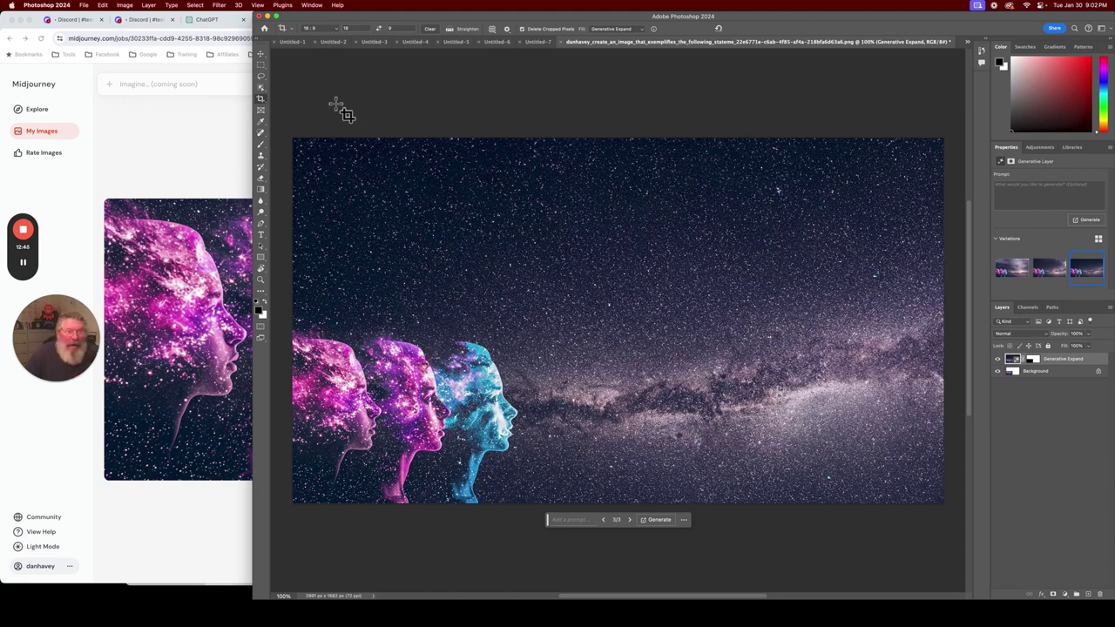
click(264, 78)
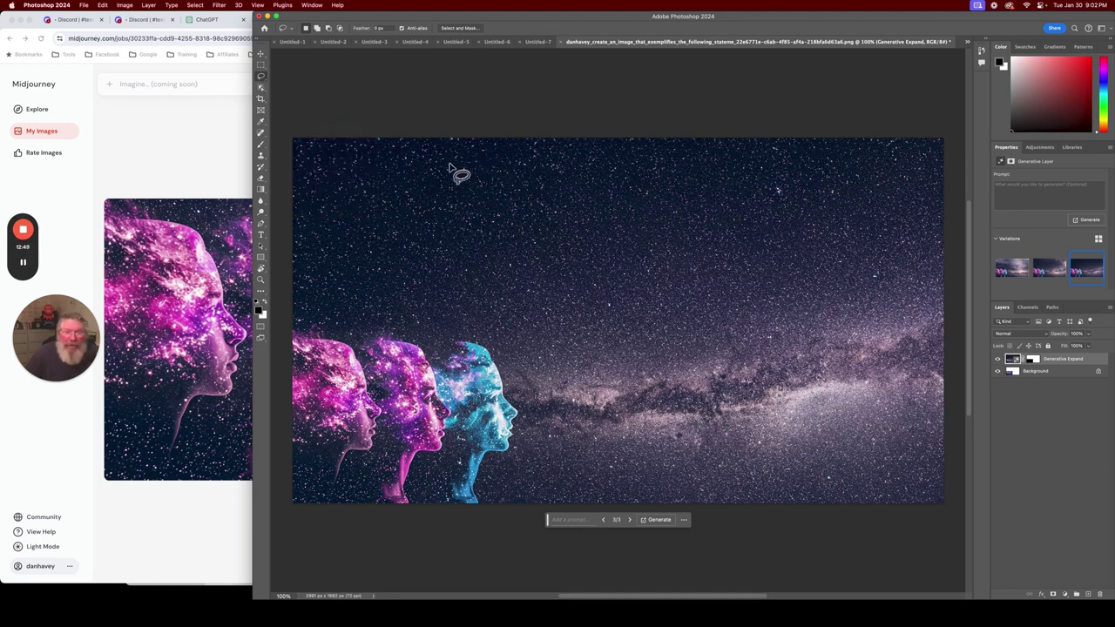
drag(452, 167, 428, 163)
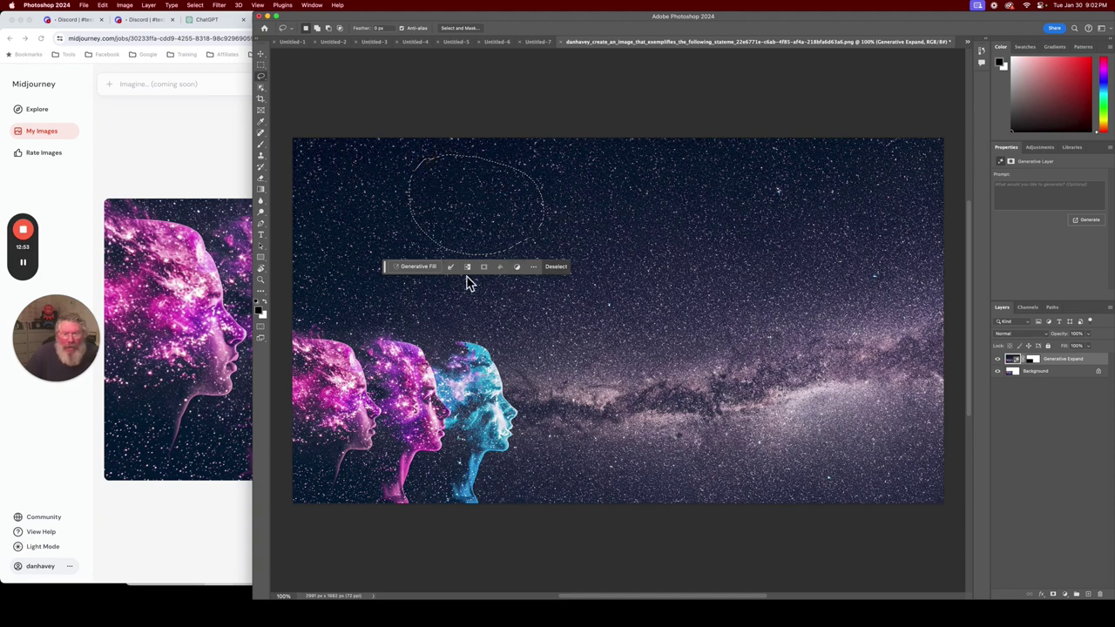
click(429, 269)
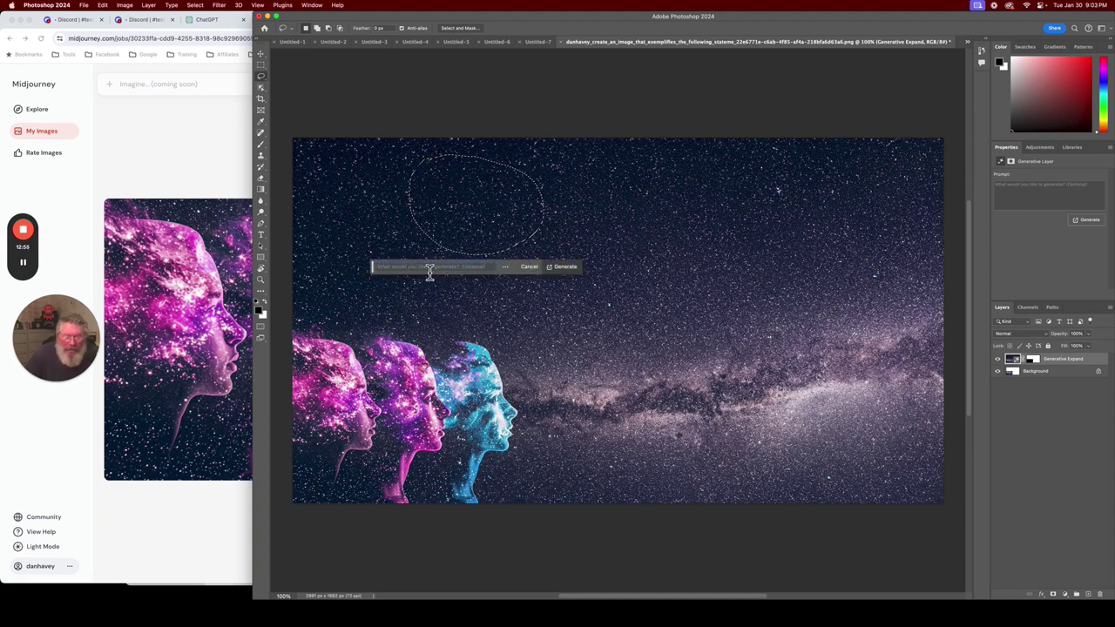
text(a)
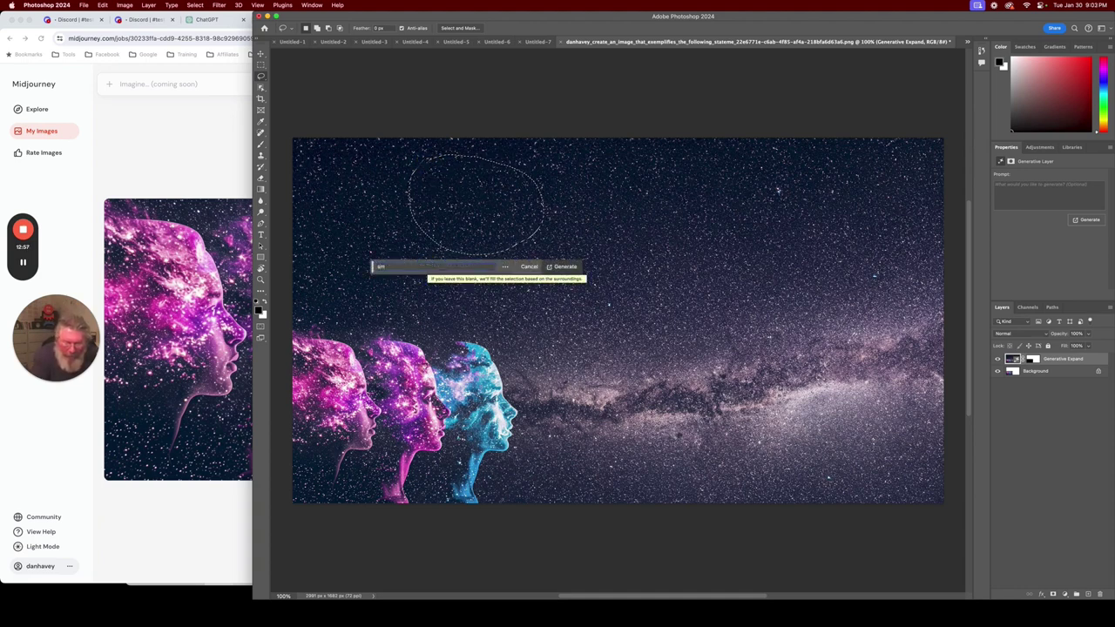
text(ley face)
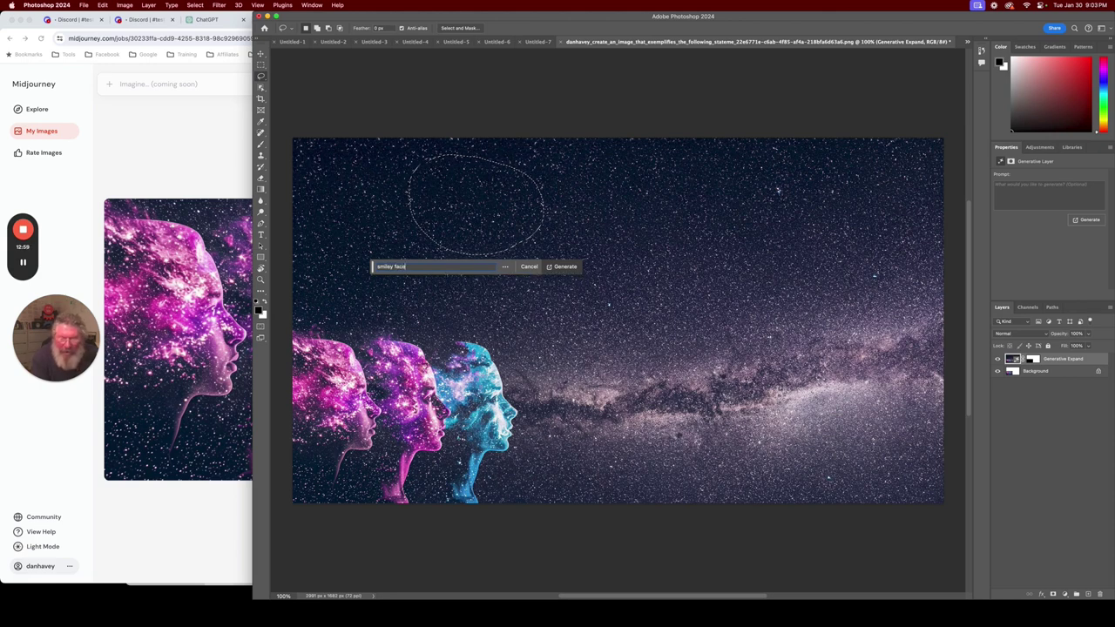
click(562, 269)
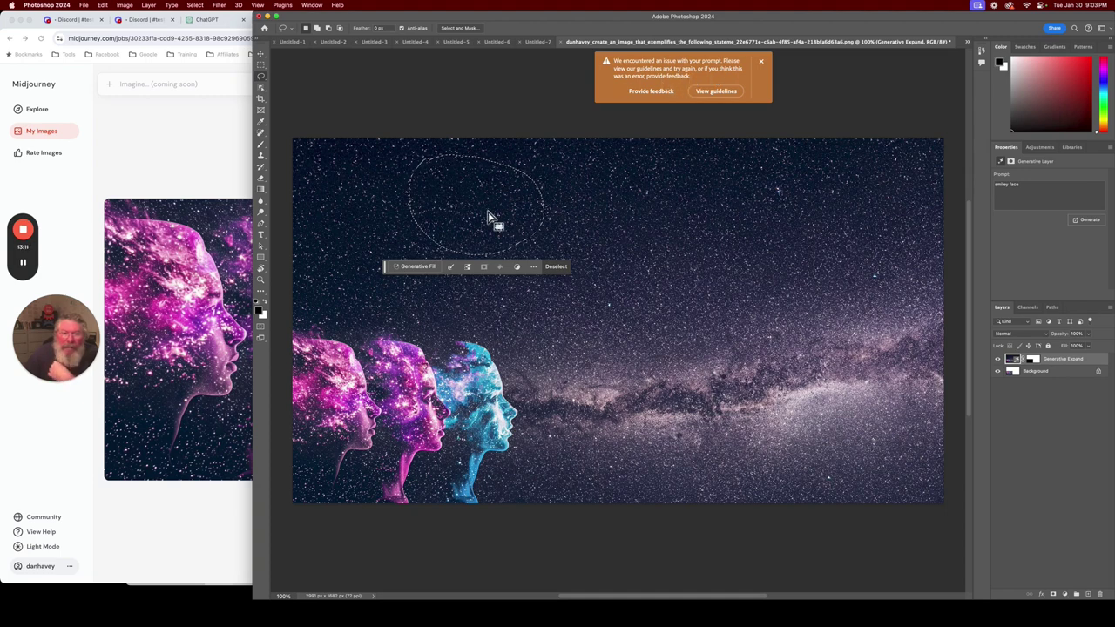
click(423, 267)
click(423, 266)
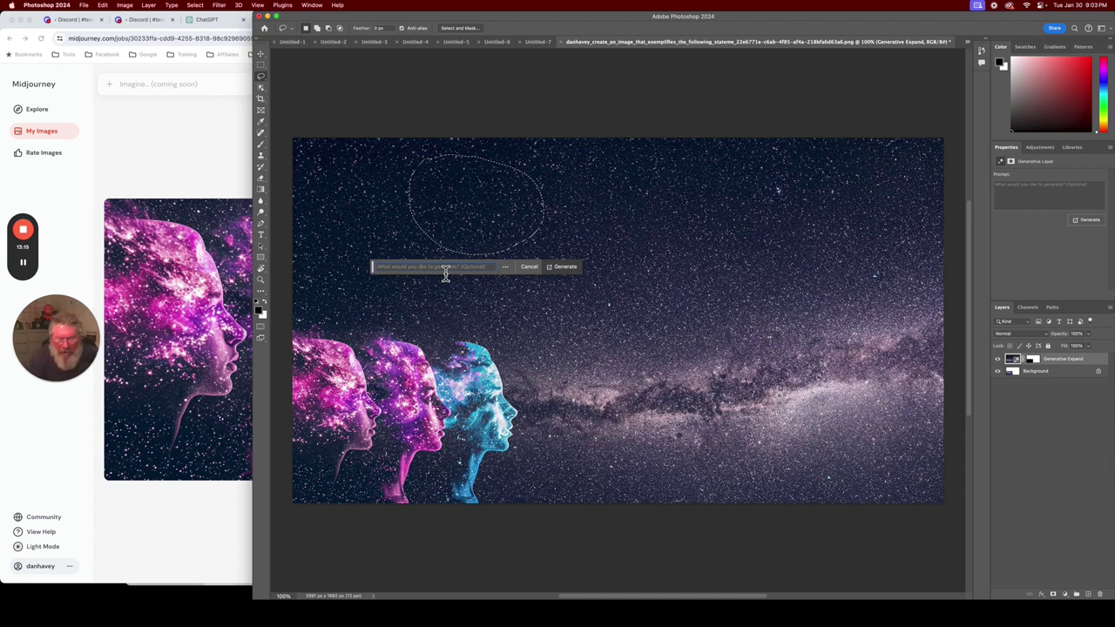
text(dog)
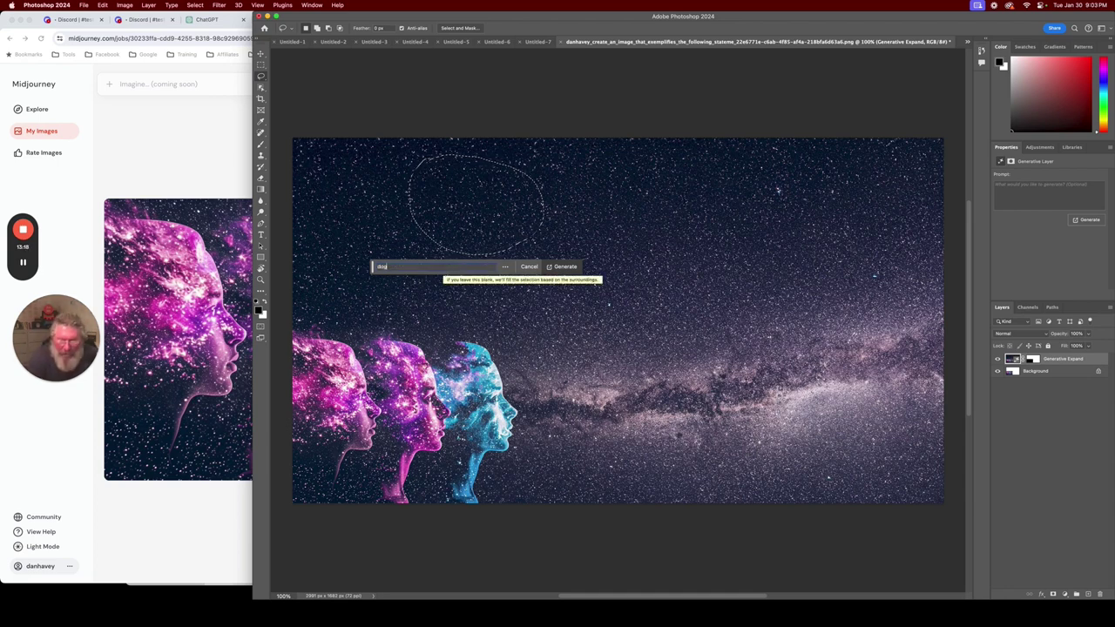
key(Return)
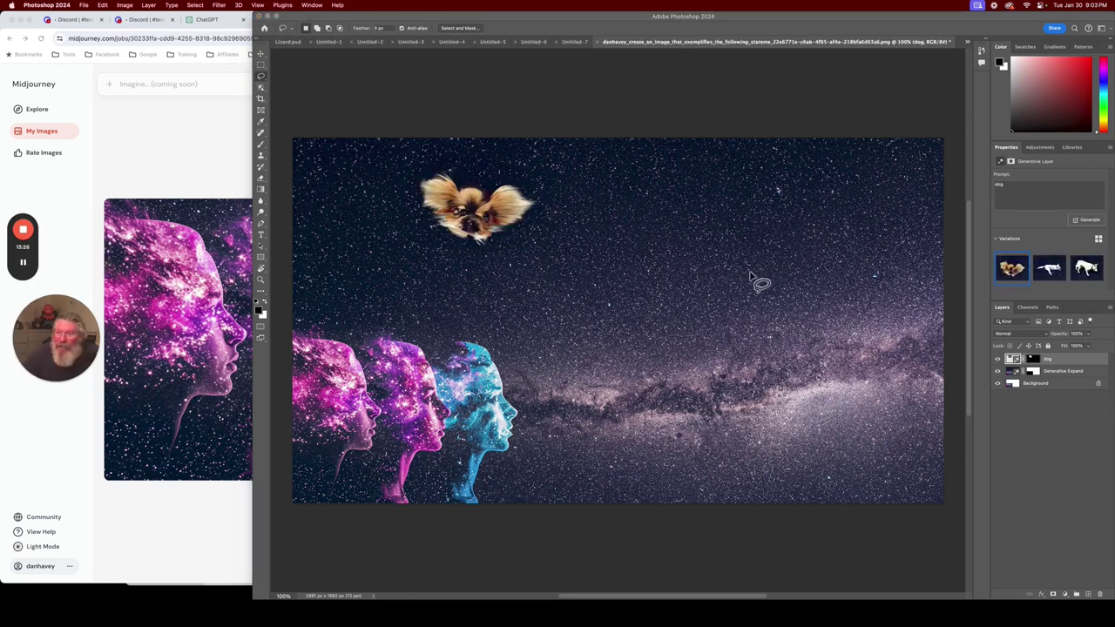
click(722, 539)
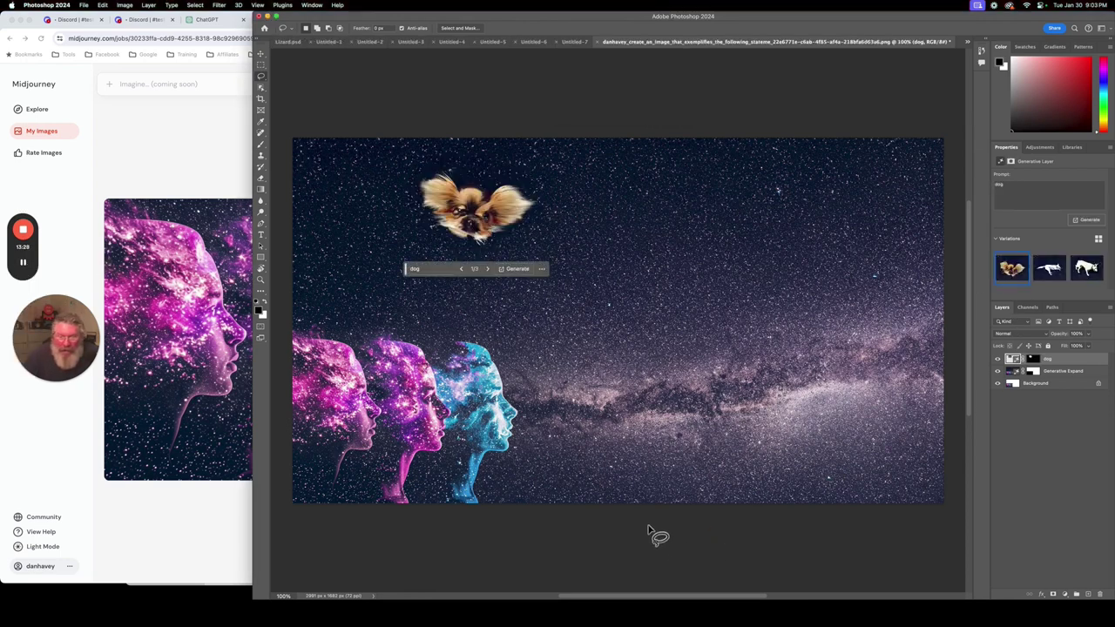
click(489, 269)
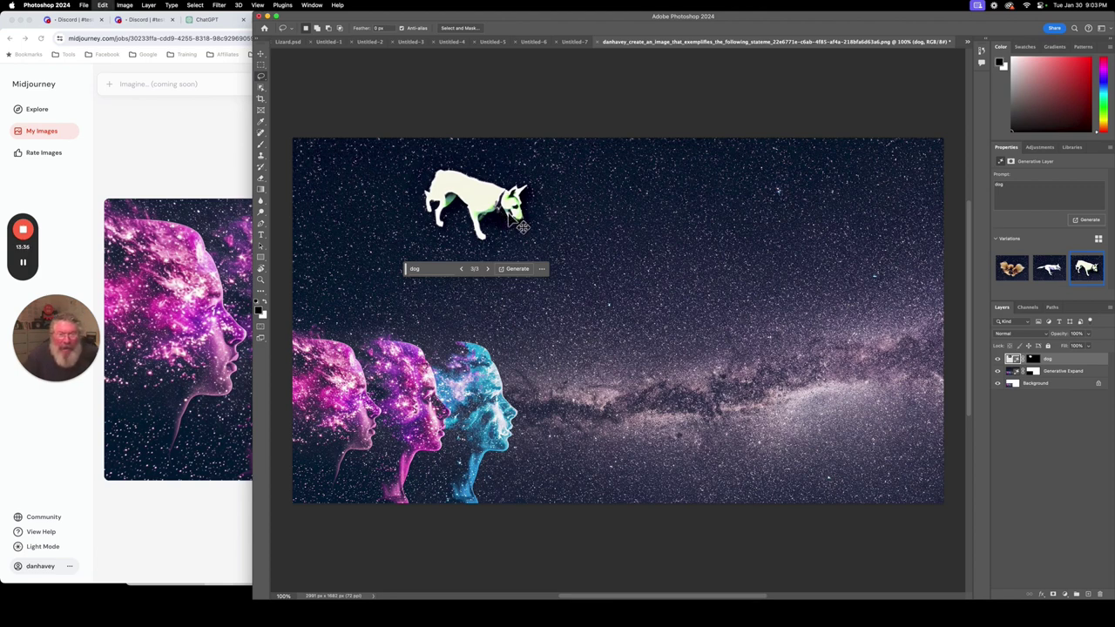
key(ctrl+z)
key(ctrl+z)
key(ctrl+z)
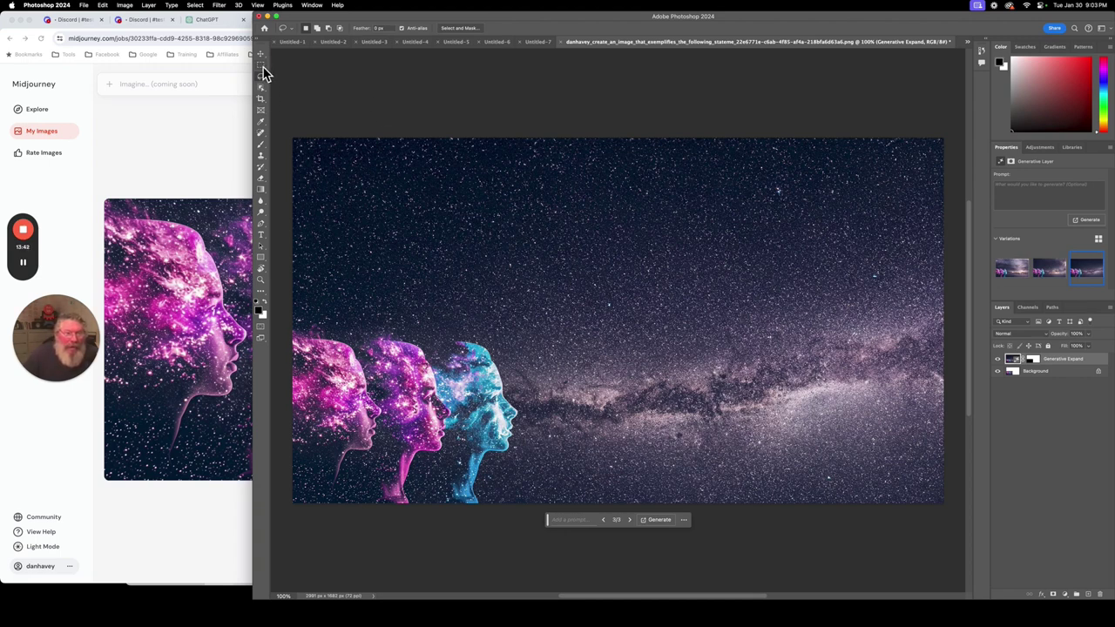
Lasso-select the sky region to the right of the blue face.
click(261, 65)
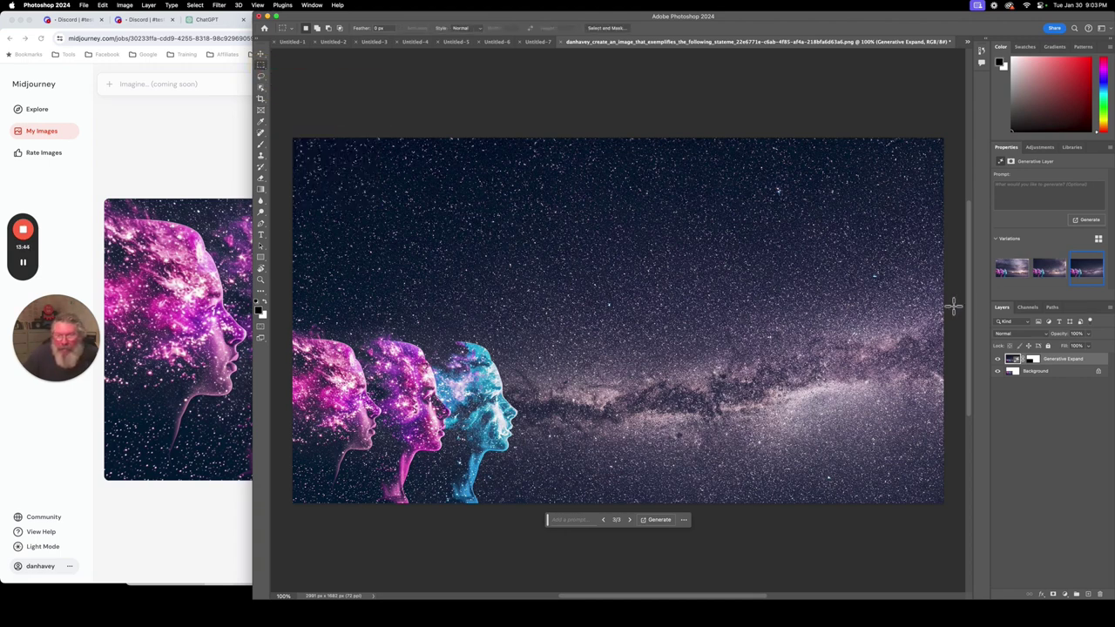
click(262, 77)
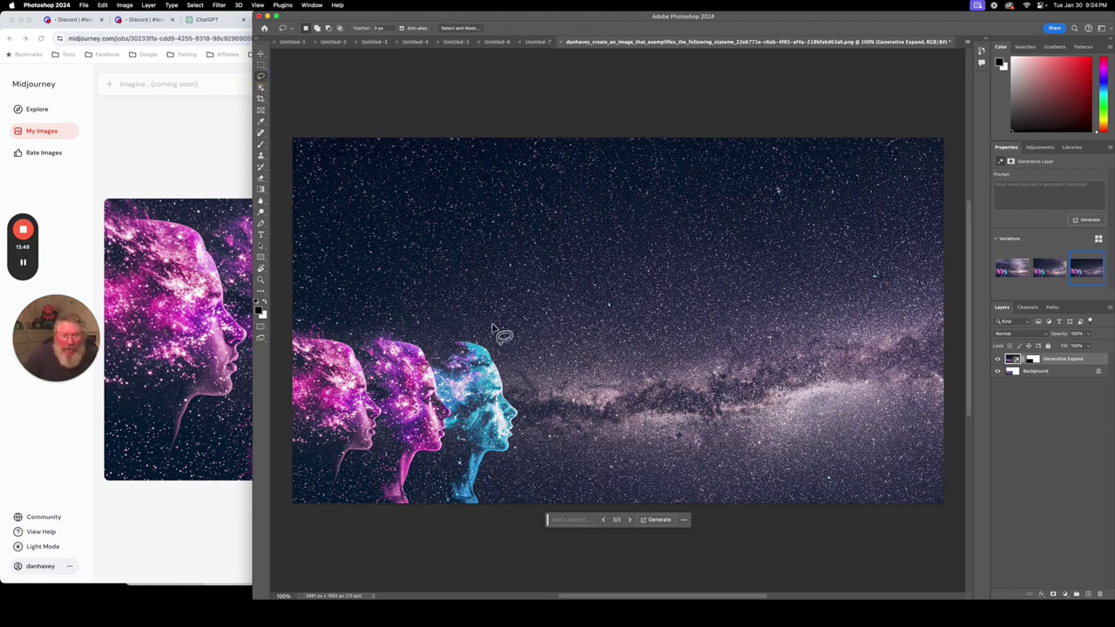
drag(494, 345, 511, 377)
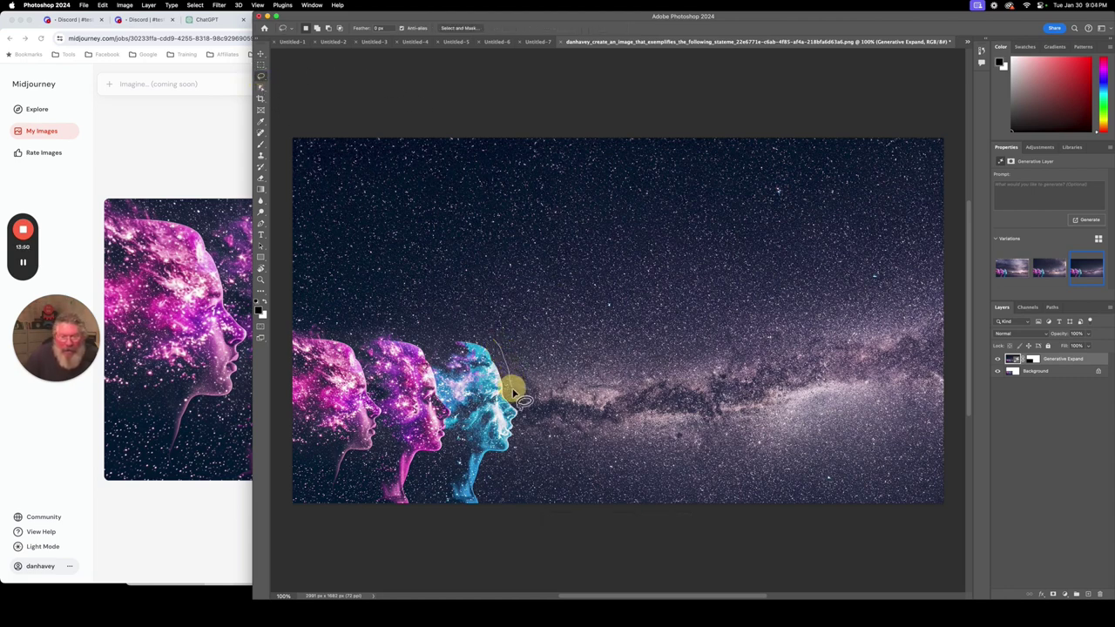
mouse_move(524, 415)
mouse_down()
mouse_move(617, 513)
mouse_move(800, 546)
mouse_move(925, 542)
mouse_move(966, 456)
mouse_move(955, 266)
mouse_move(929, 157)
mouse_move(891, 137)
mouse_move(727, 157)
mouse_move(601, 195)
mouse_move(503, 277)
mouse_move(496, 350)
mouse_up()
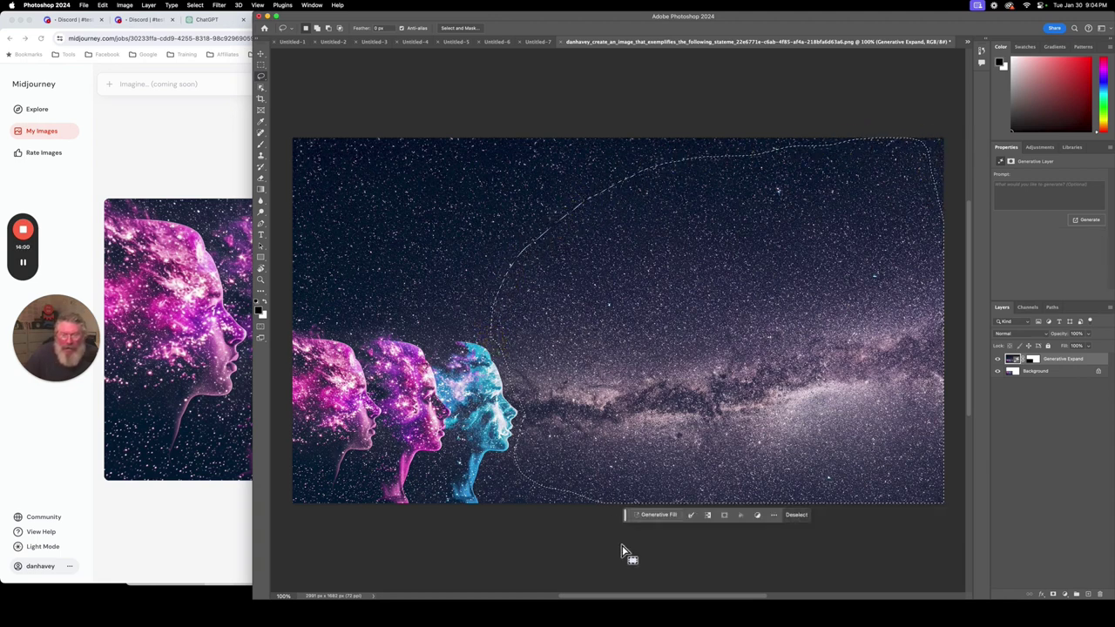
Run Generative Fill on the selection with the prompt 'nebula'.
click(652, 519)
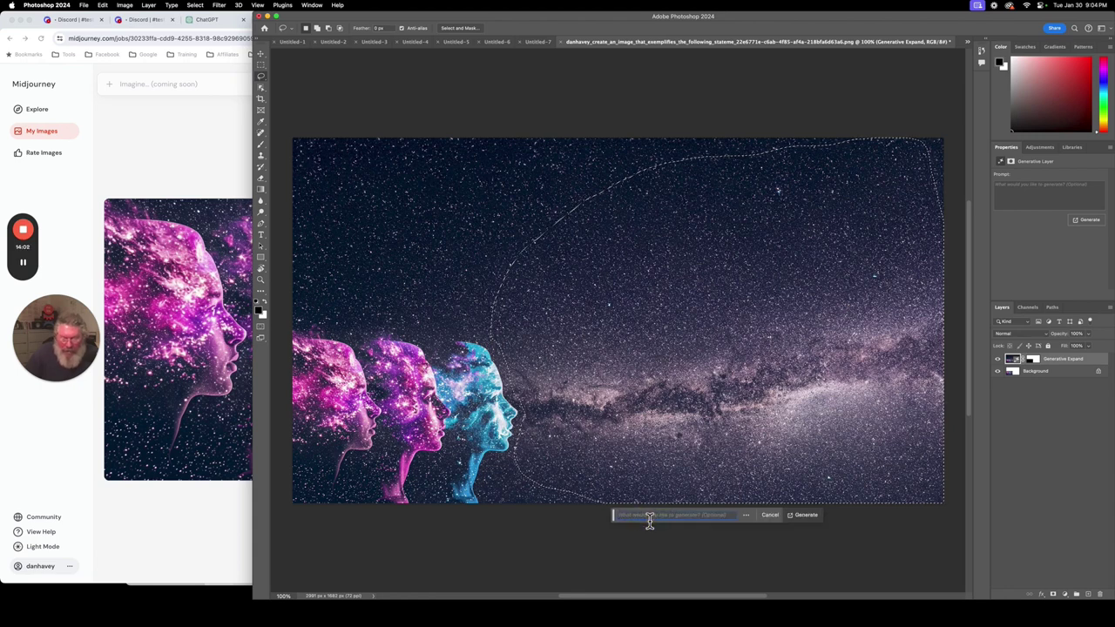
text(nebula)
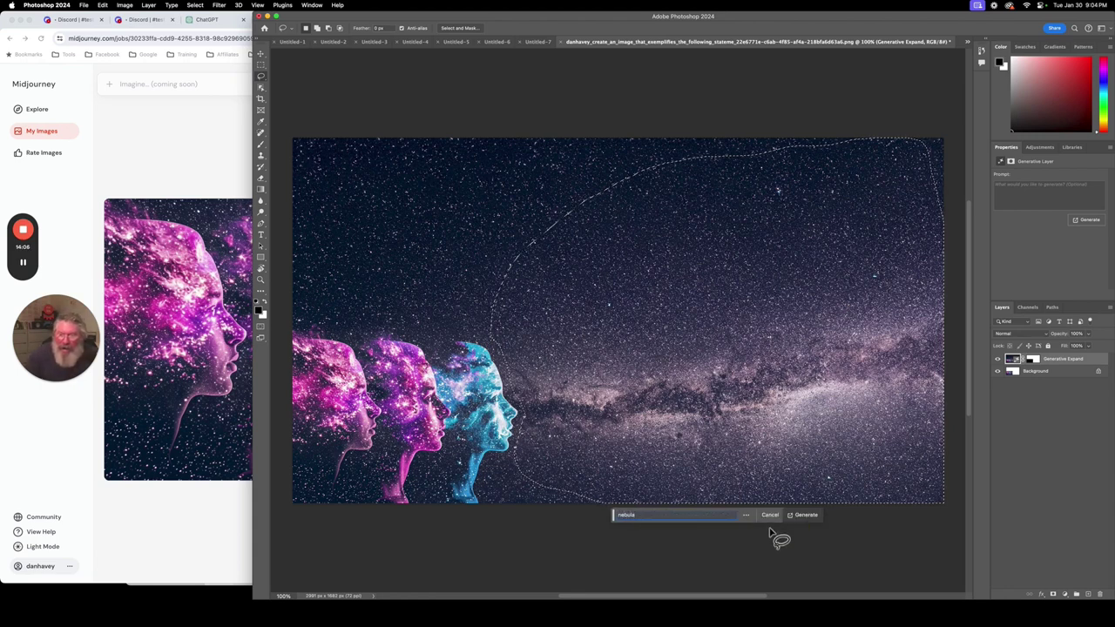
click(805, 520)
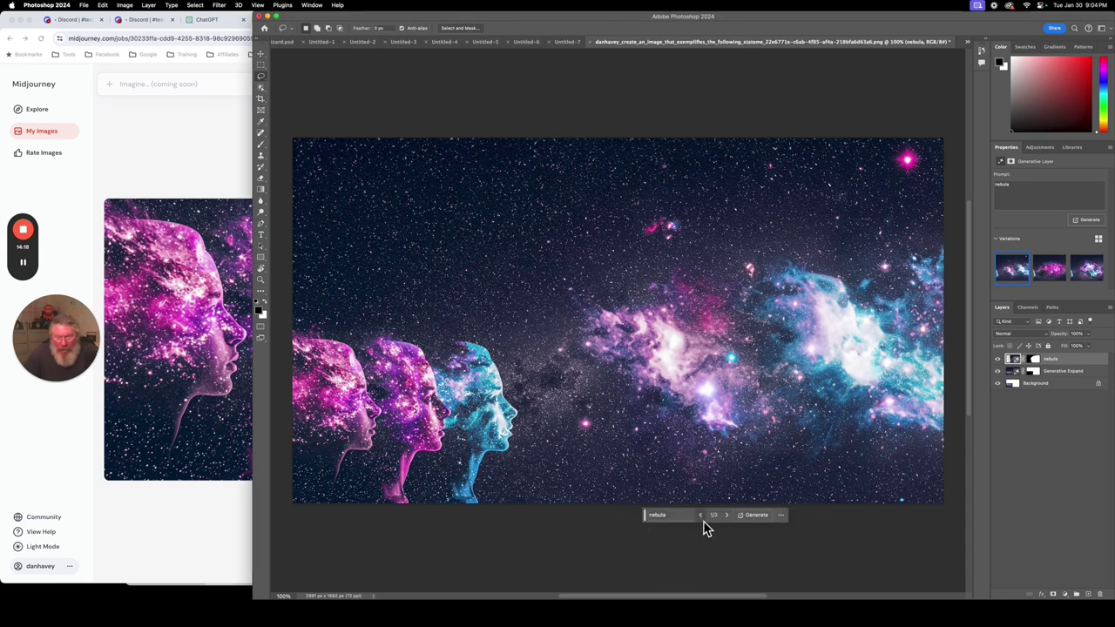
Preview nebula variations 2/3 and 3/3, then return to variation 1/3.
click(728, 517)
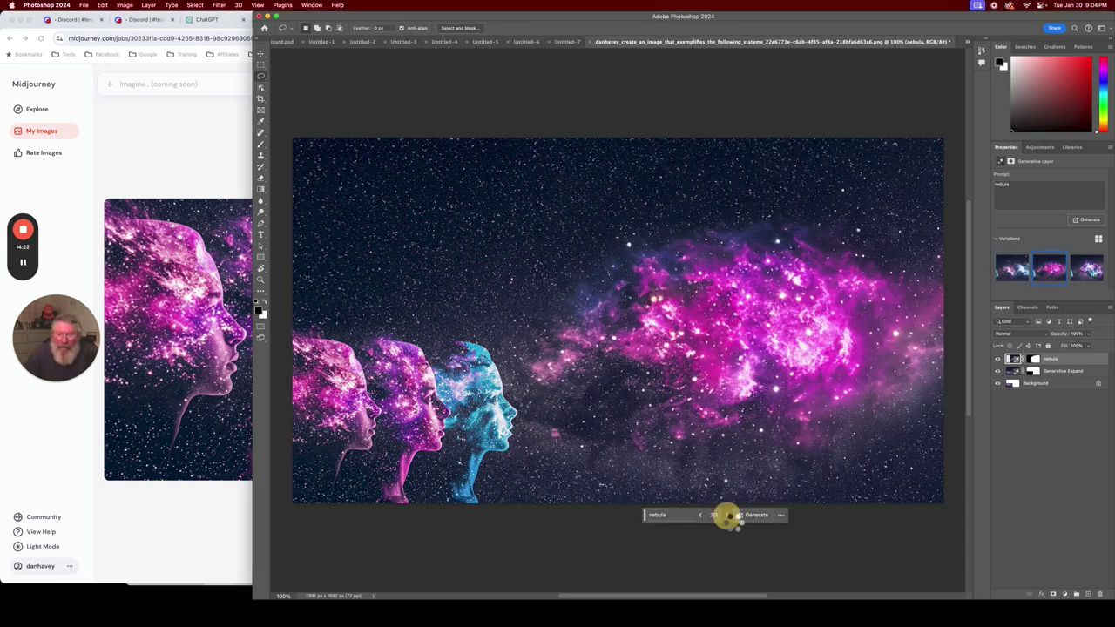
click(728, 516)
click(729, 516)
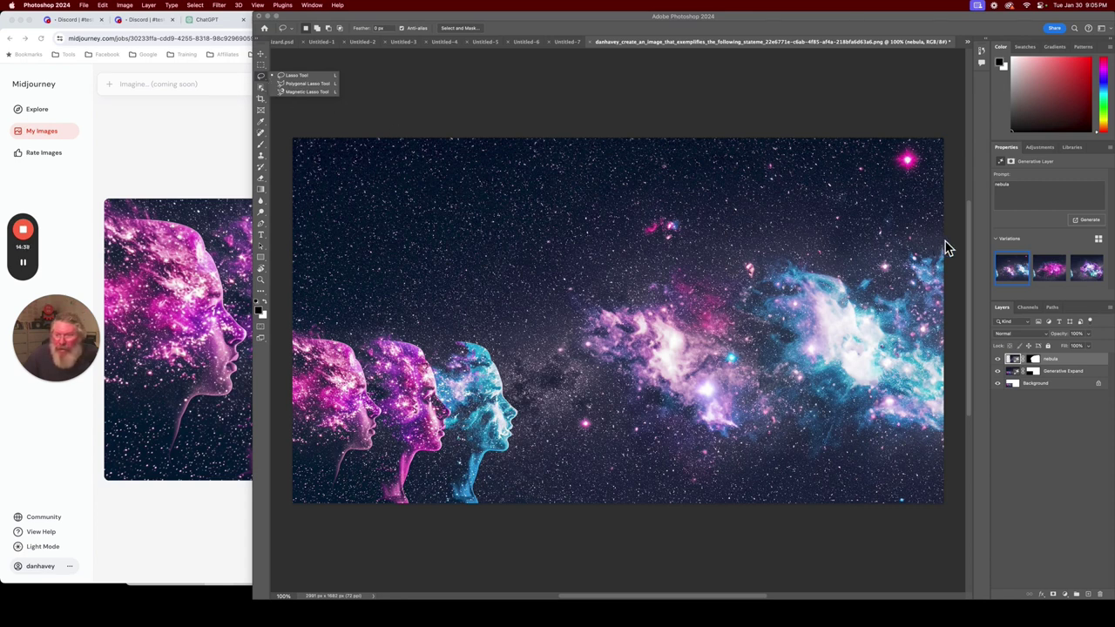
Lasso around the nebula clouds.
drag(921, 241, 819, 237)
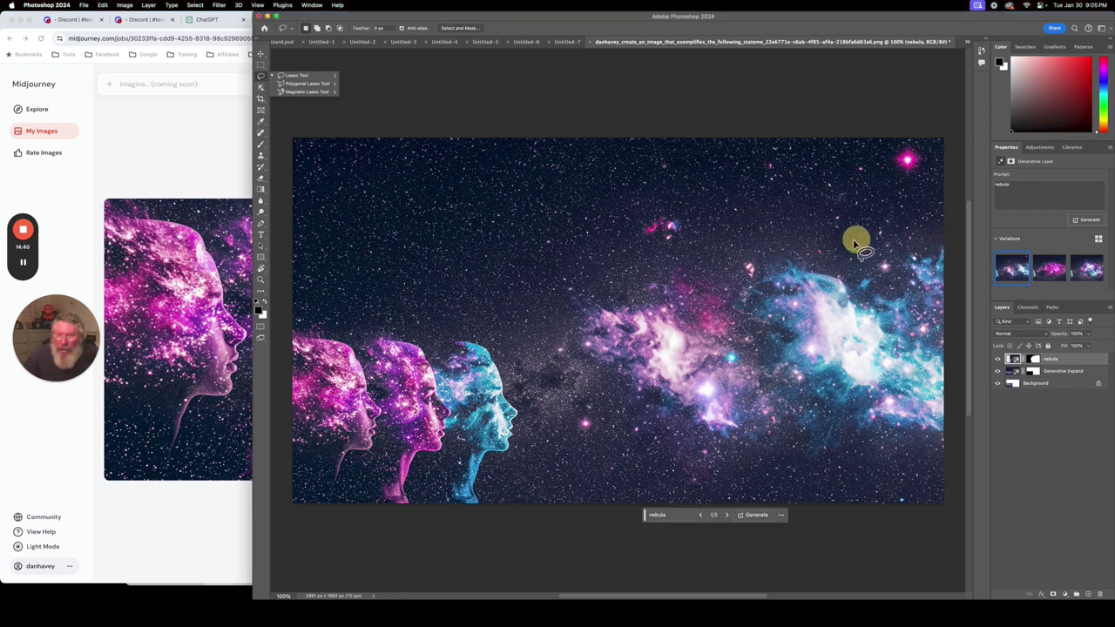
mouse_move(938, 242)
mouse_down()
mouse_move(705, 210)
mouse_move(545, 383)
mouse_up()
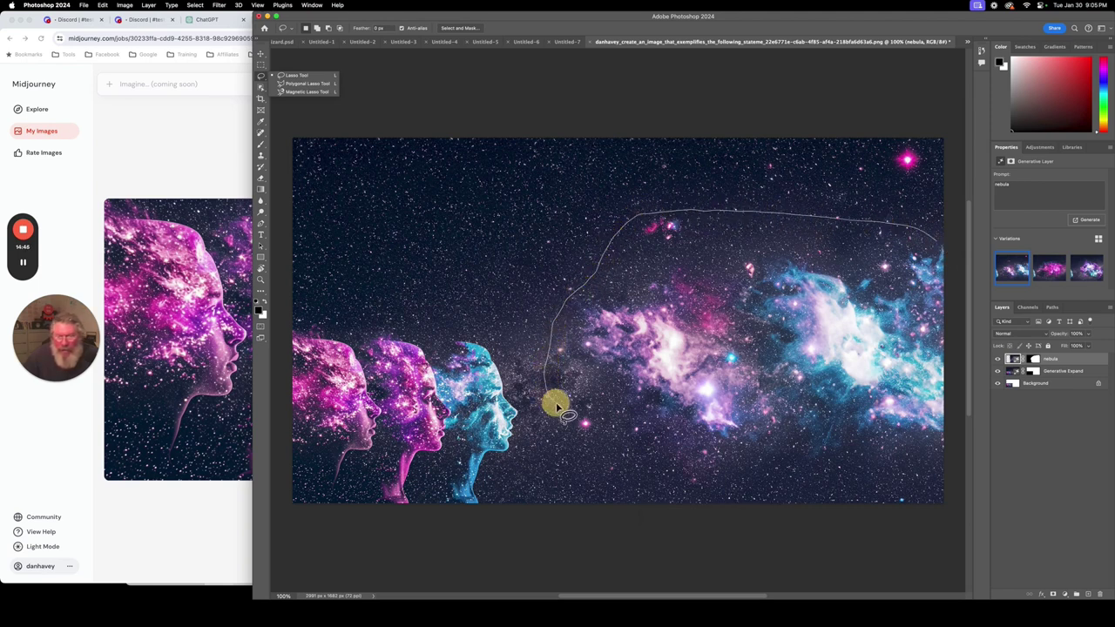
mouse_move(545, 383)
mouse_down()
mouse_move(710, 468)
mouse_move(933, 453)
mouse_move(946, 448)
mouse_move(957, 366)
mouse_move(953, 252)
mouse_move(936, 242)
mouse_up()
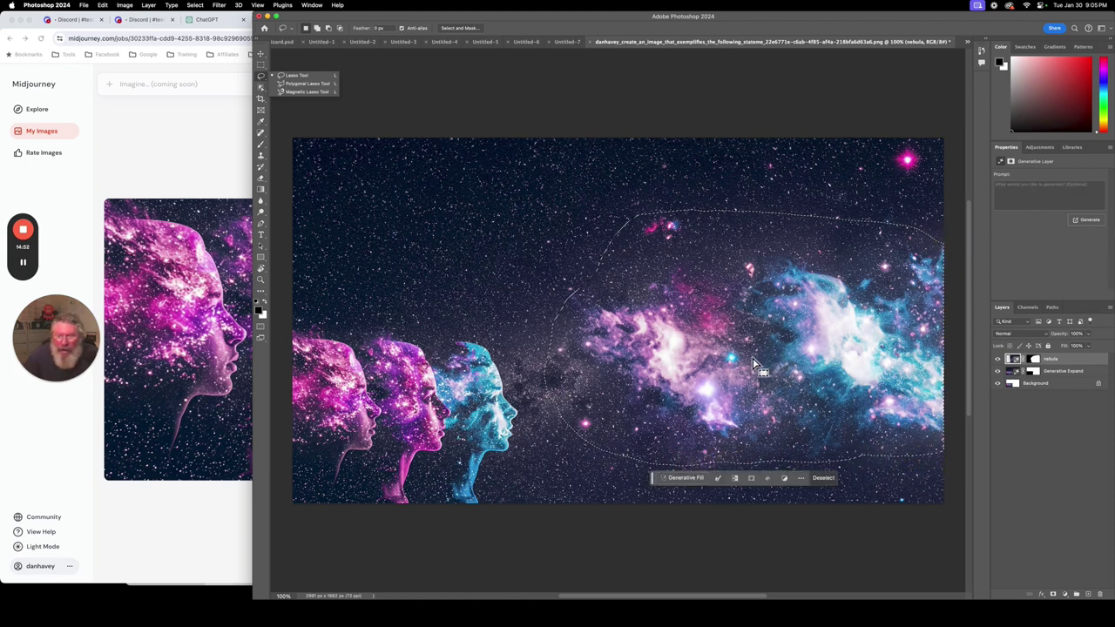
Move the selected nebula lower and run Generative Fill with an empty prompt.
click(263, 55)
click(260, 76)
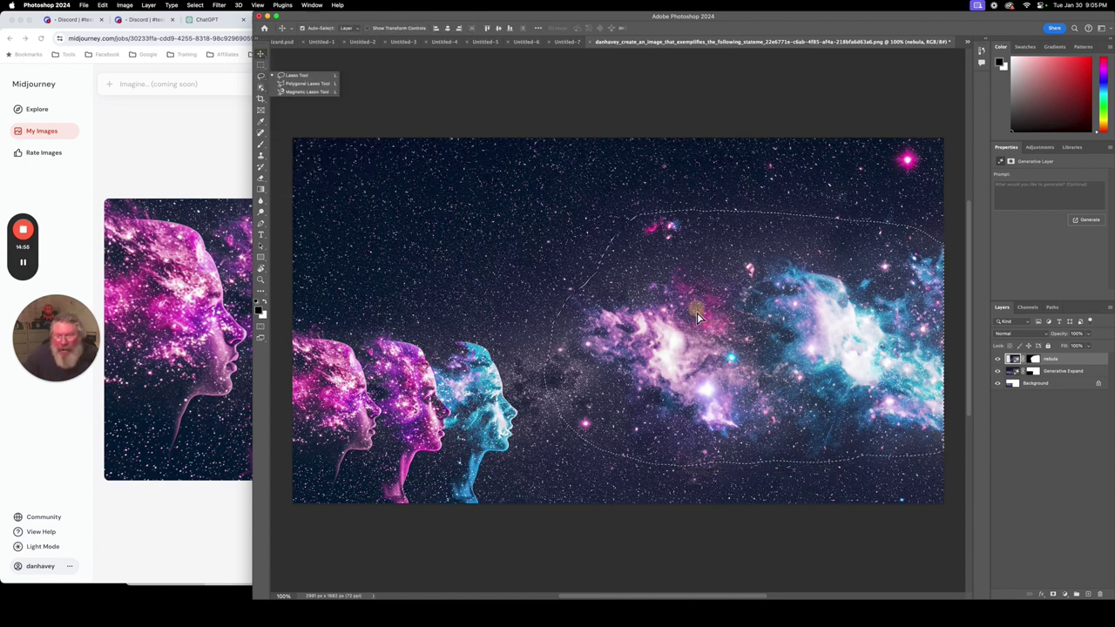
drag(697, 340, 703, 431)
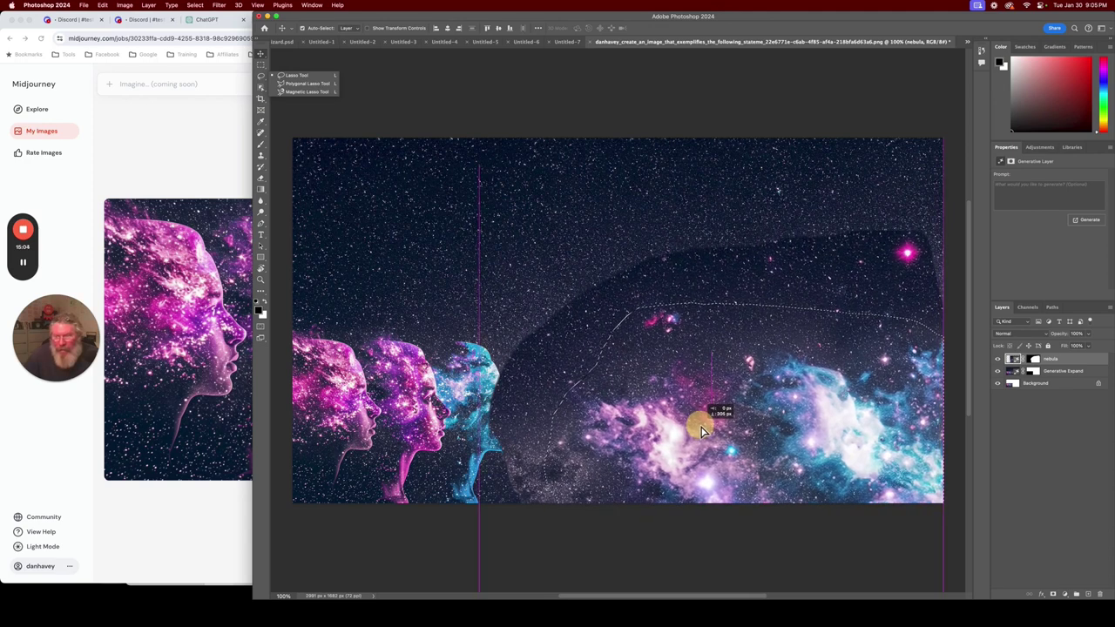
drag(702, 430, 701, 425)
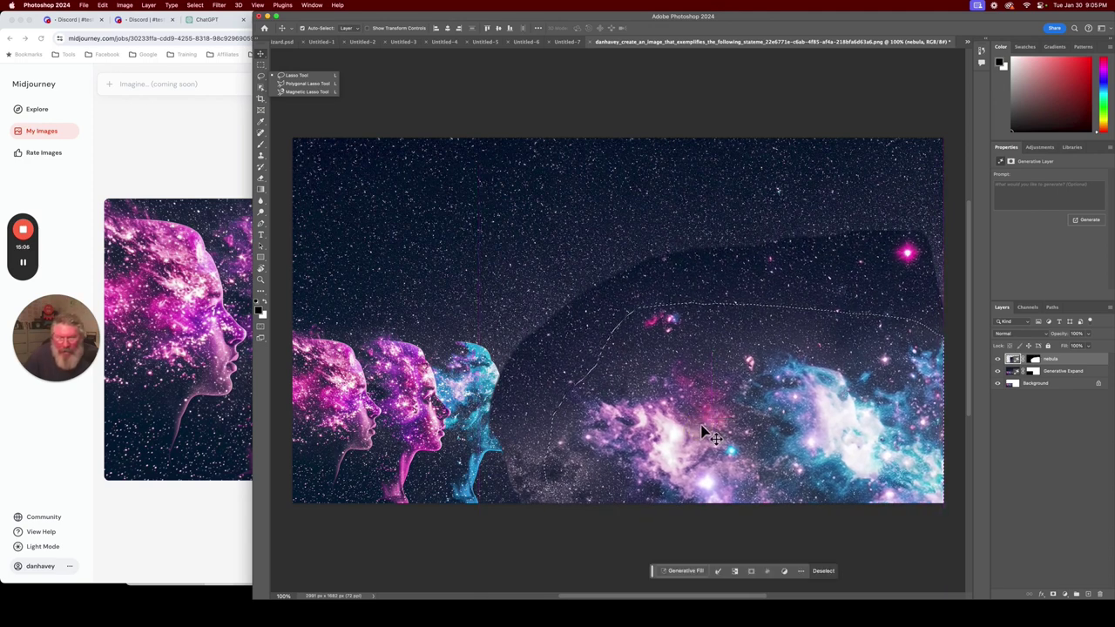
click(675, 573)
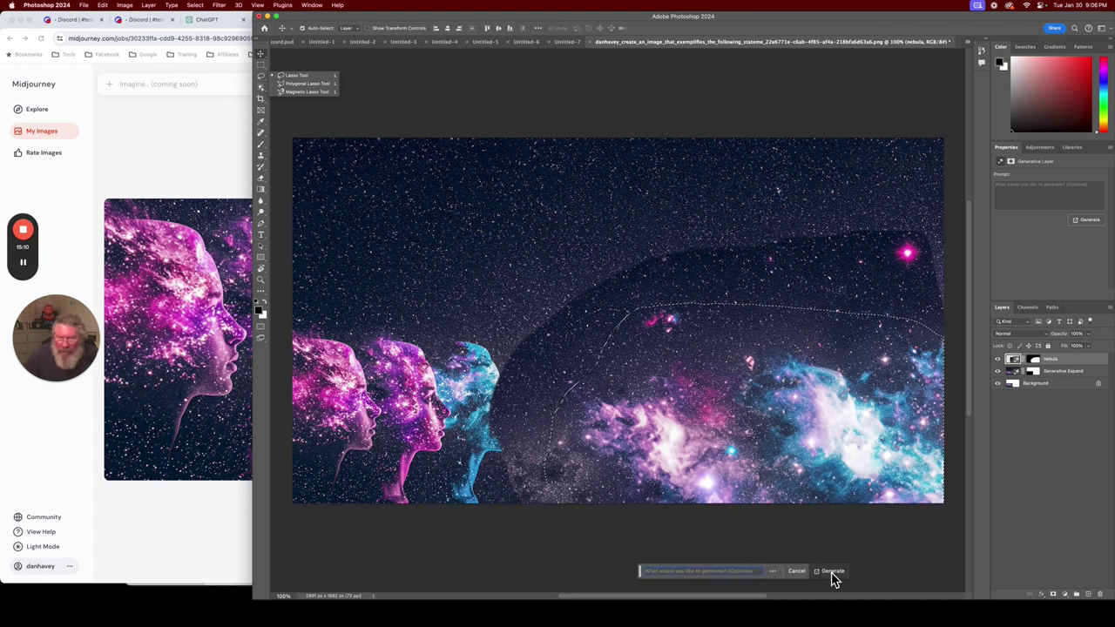
click(832, 572)
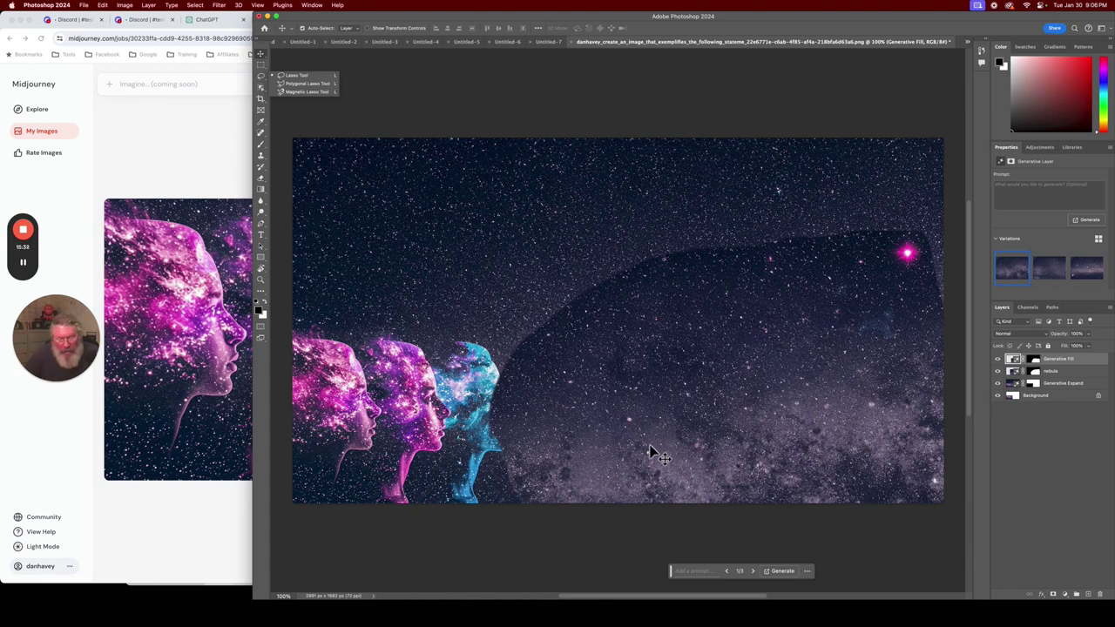
Undo the generative fill so the lowered nebula reappears.
key(ctrl+z)
key(ctrl+z)
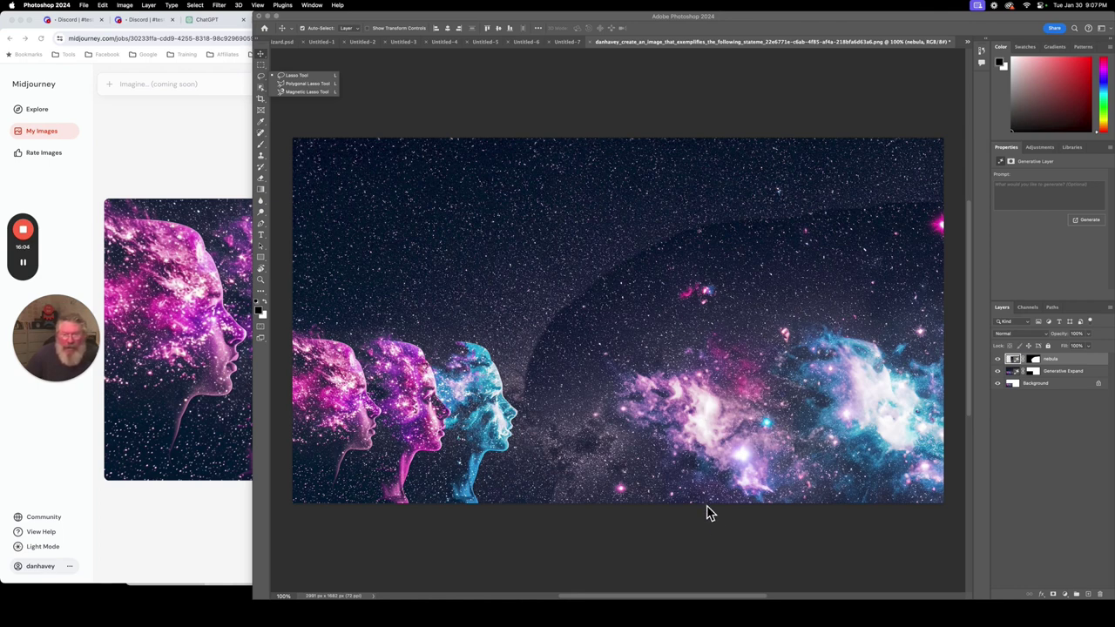
Draw a rectangular marquee selection covering the entire canvas.
click(263, 75)
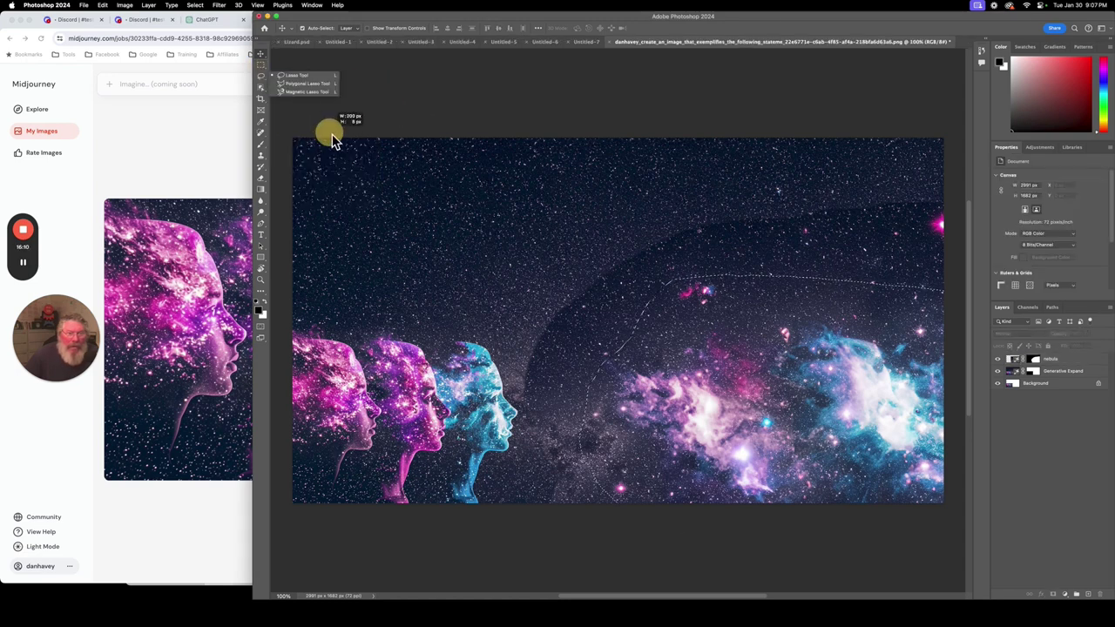
click(261, 64)
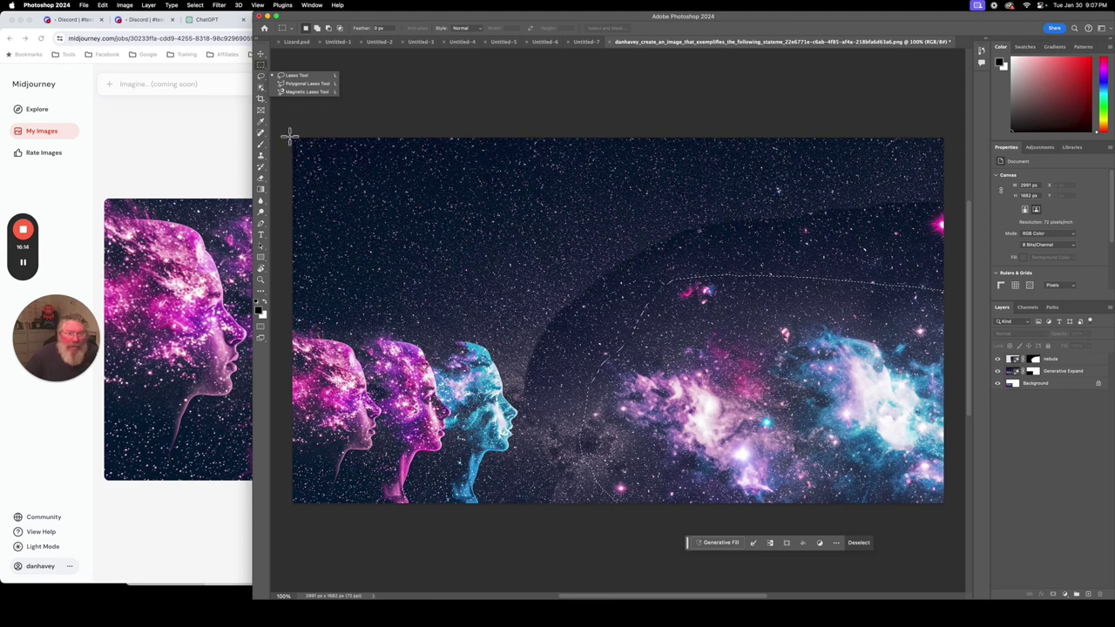
drag(290, 137, 913, 462)
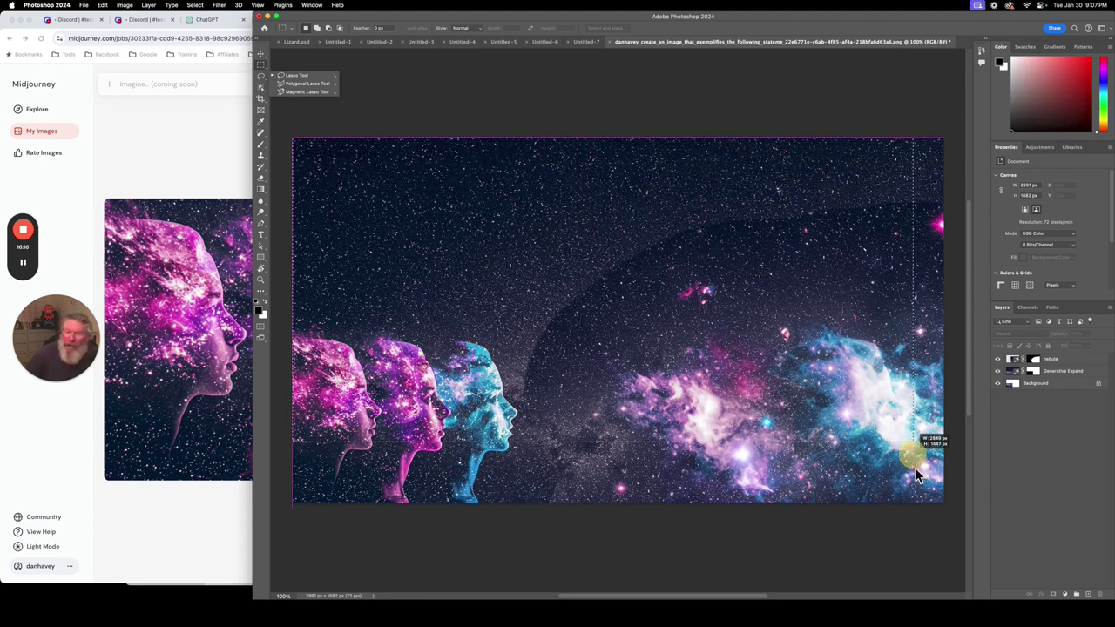
drag(917, 481, 957, 524)
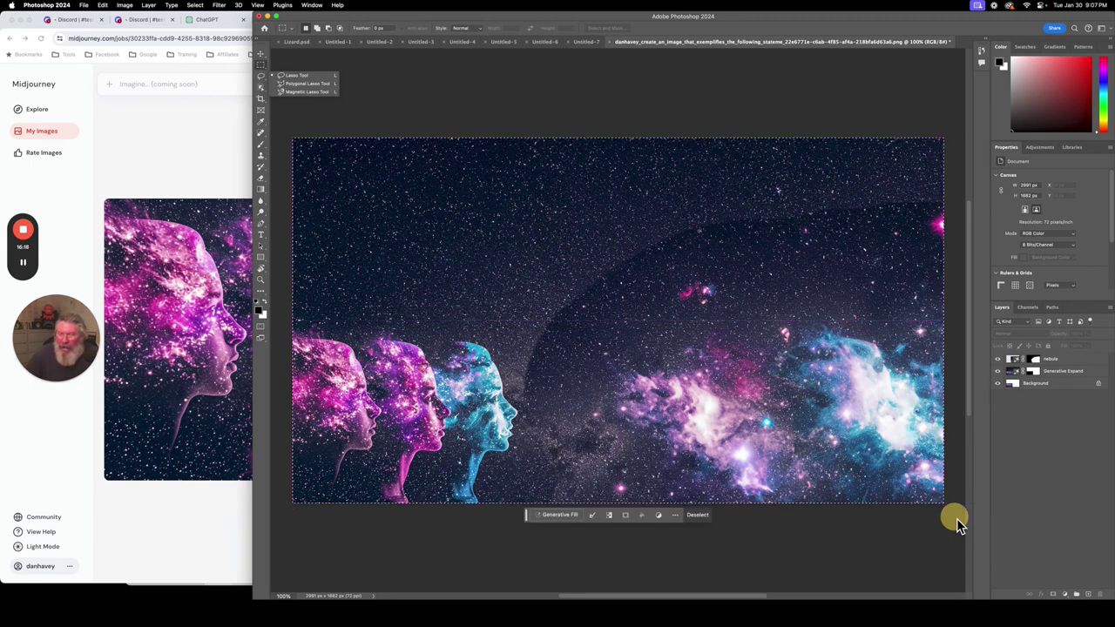
Generate a prompt-free fill and step through variations to the grey cloud one.
click(574, 518)
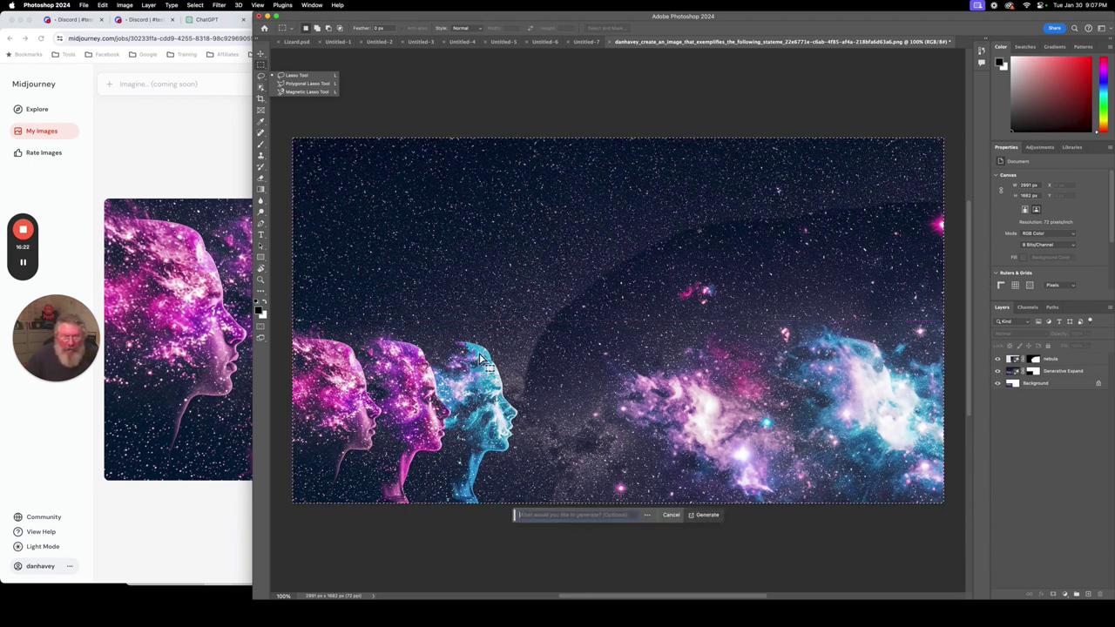
click(708, 515)
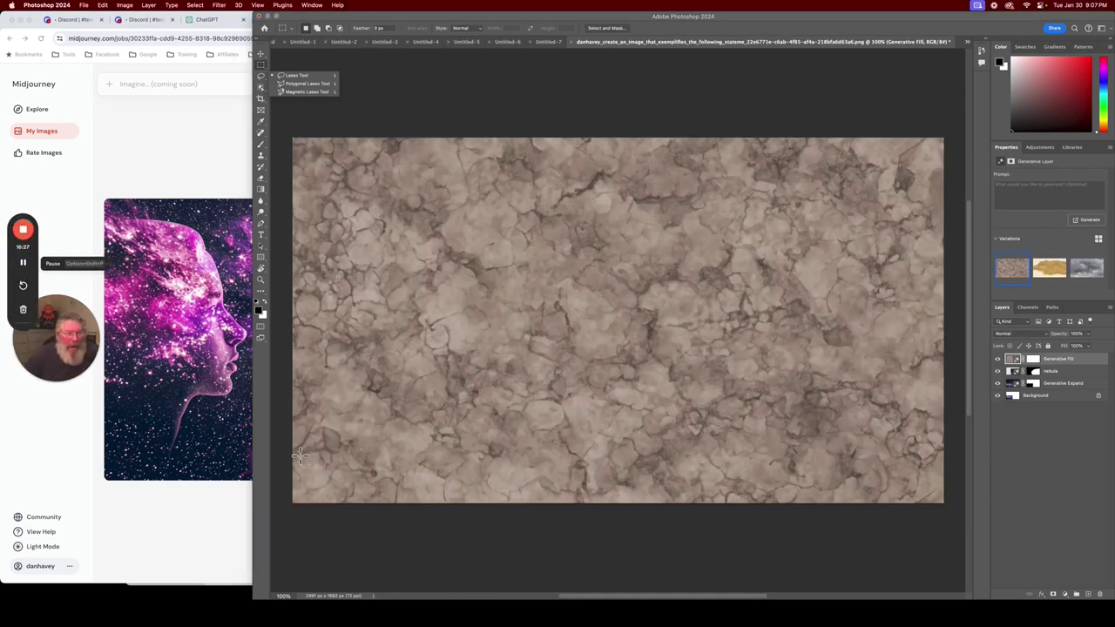
click(637, 568)
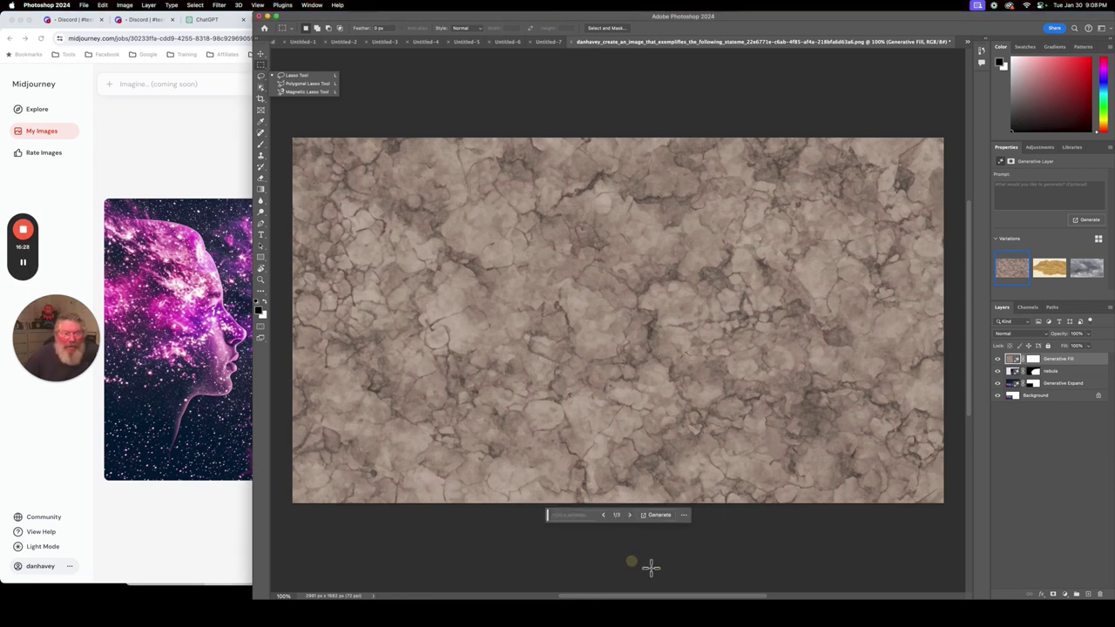
click(631, 516)
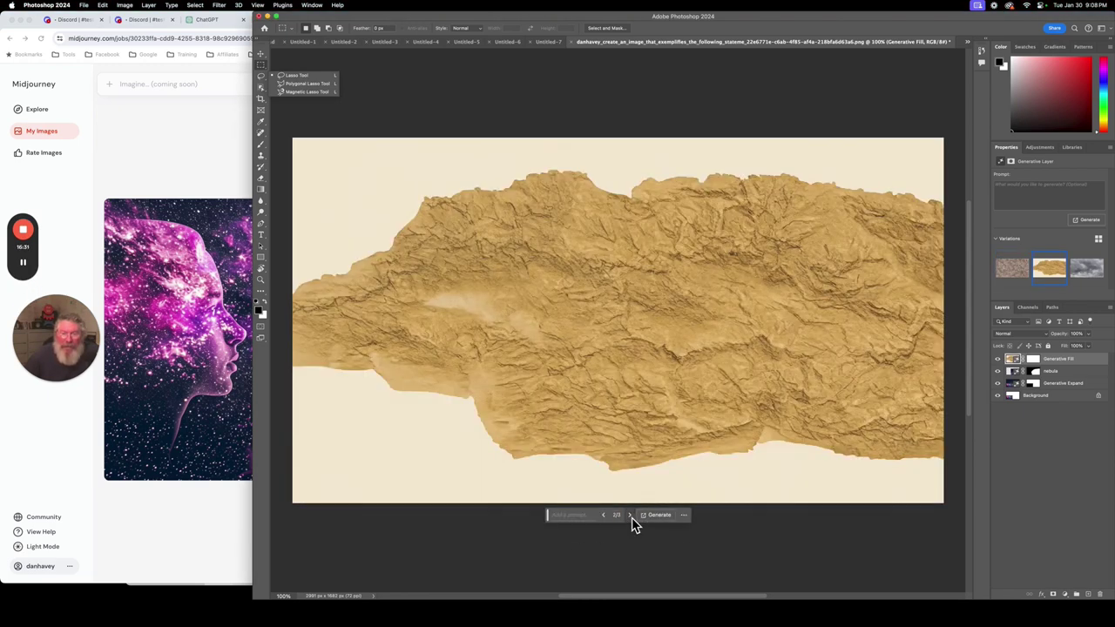
click(631, 516)
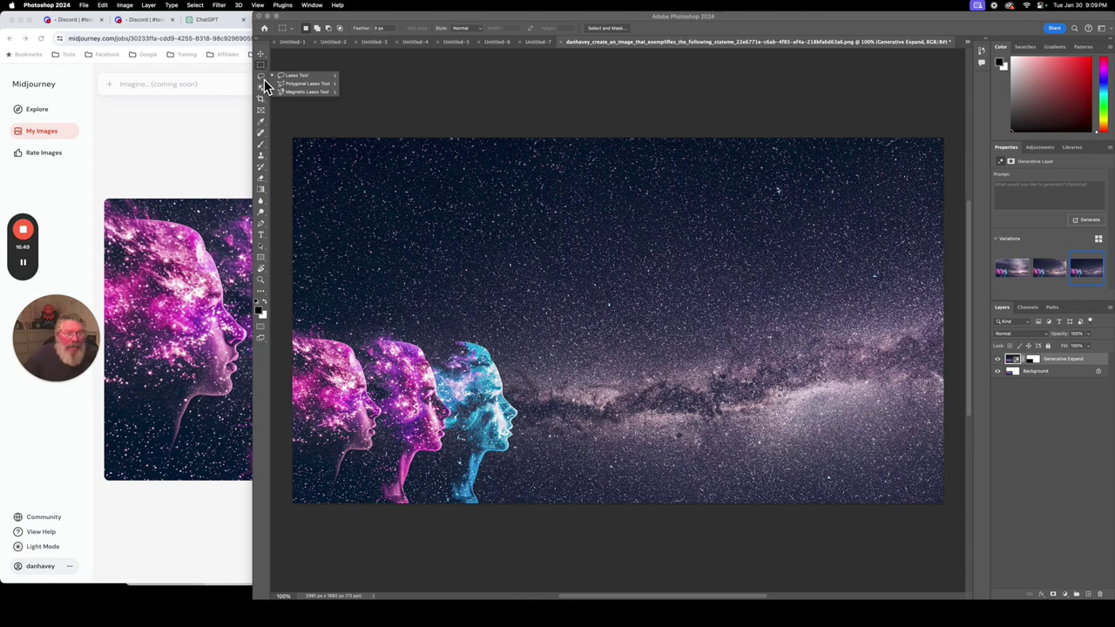
Lasso-select the Milky Way band on the right side of the starry sky.
click(287, 76)
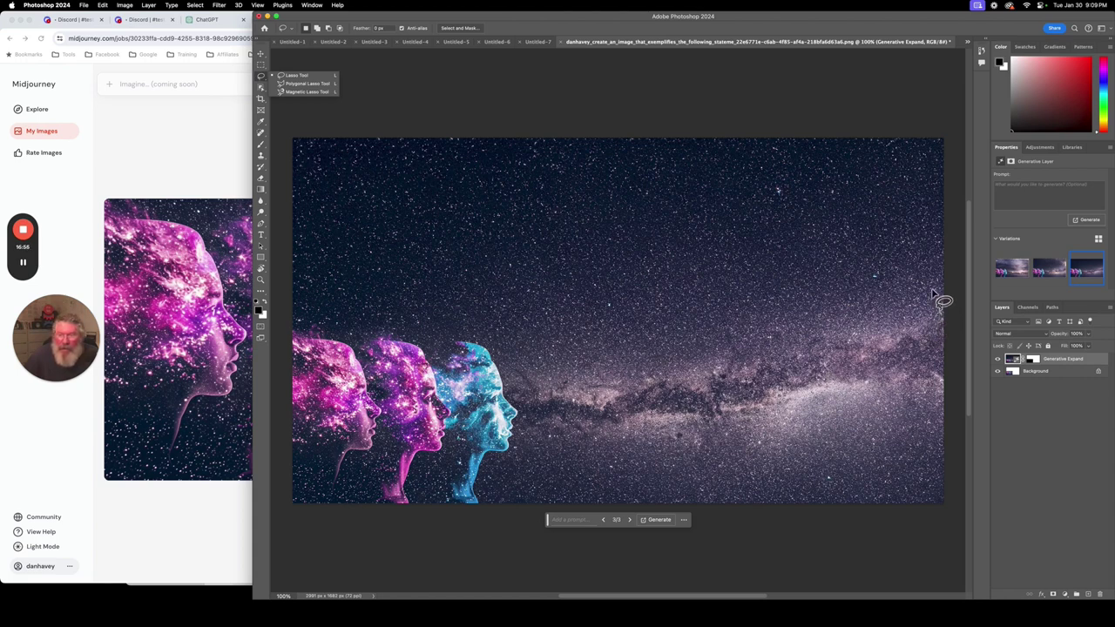
mouse_move(932, 290)
mouse_down()
mouse_move(839, 323)
mouse_move(756, 330)
mouse_move(670, 366)
mouse_move(622, 396)
mouse_move(611, 422)
mouse_move(774, 458)
mouse_move(945, 419)
mouse_up()
mouse_move(955, 373)
mouse_down()
mouse_move(953, 301)
mouse_move(934, 296)
mouse_up()
Generative Fill the outlined region with the prompt 'nebula'.
click(723, 475)
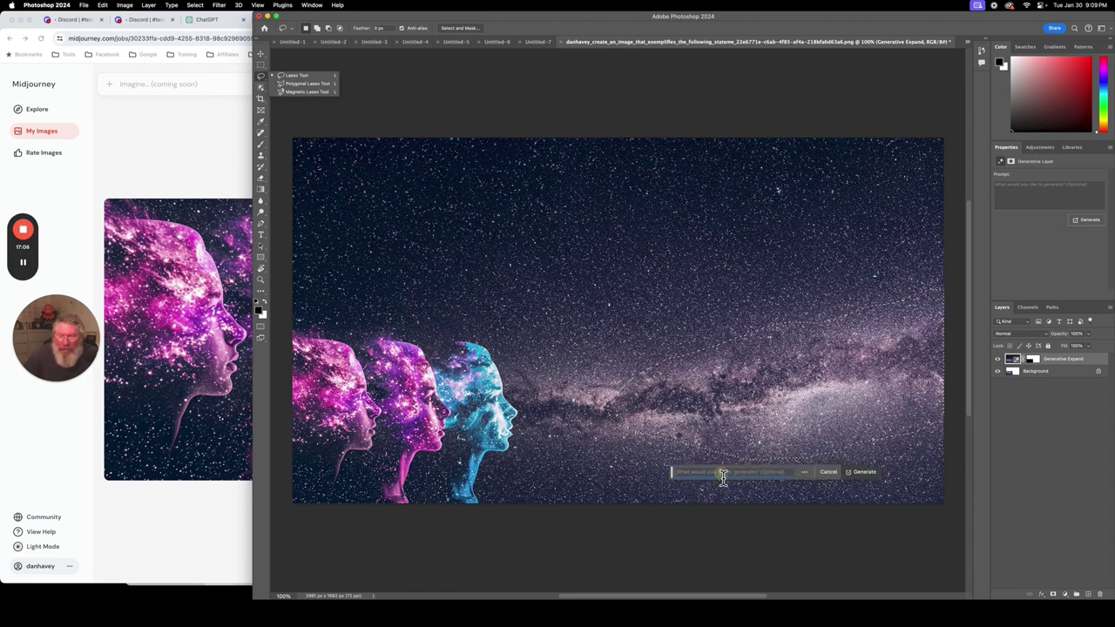
text(nebula)
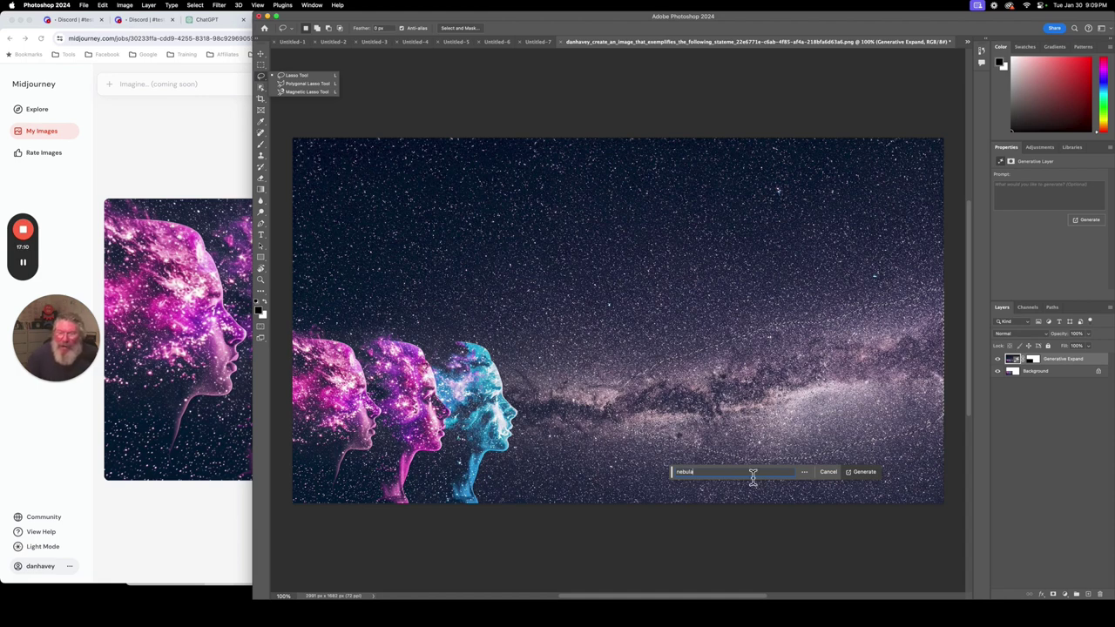
click(859, 474)
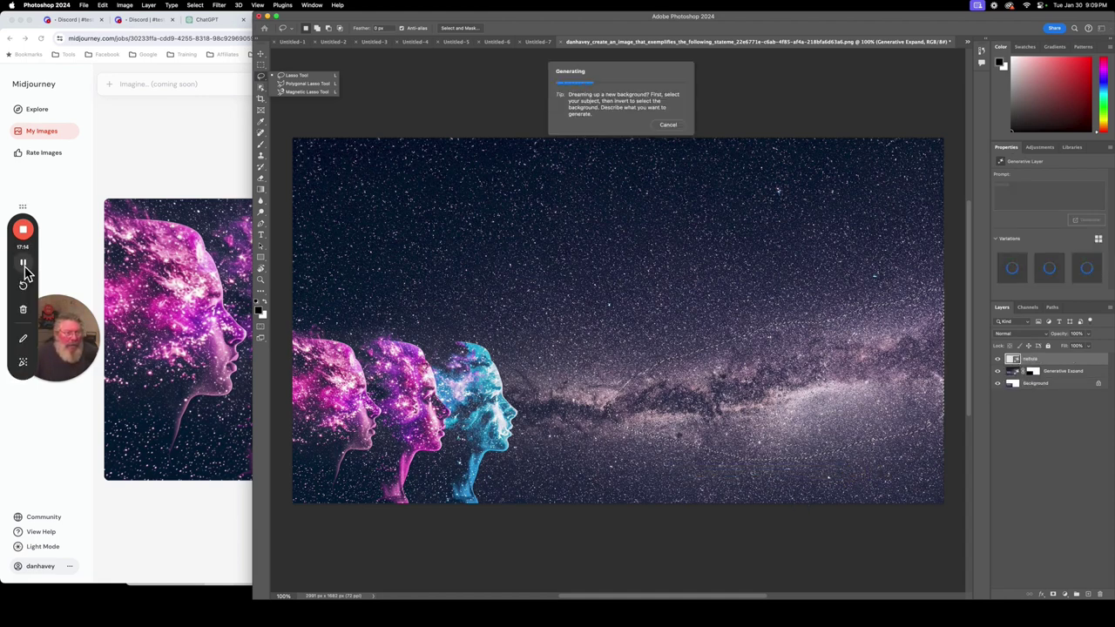
click(631, 558)
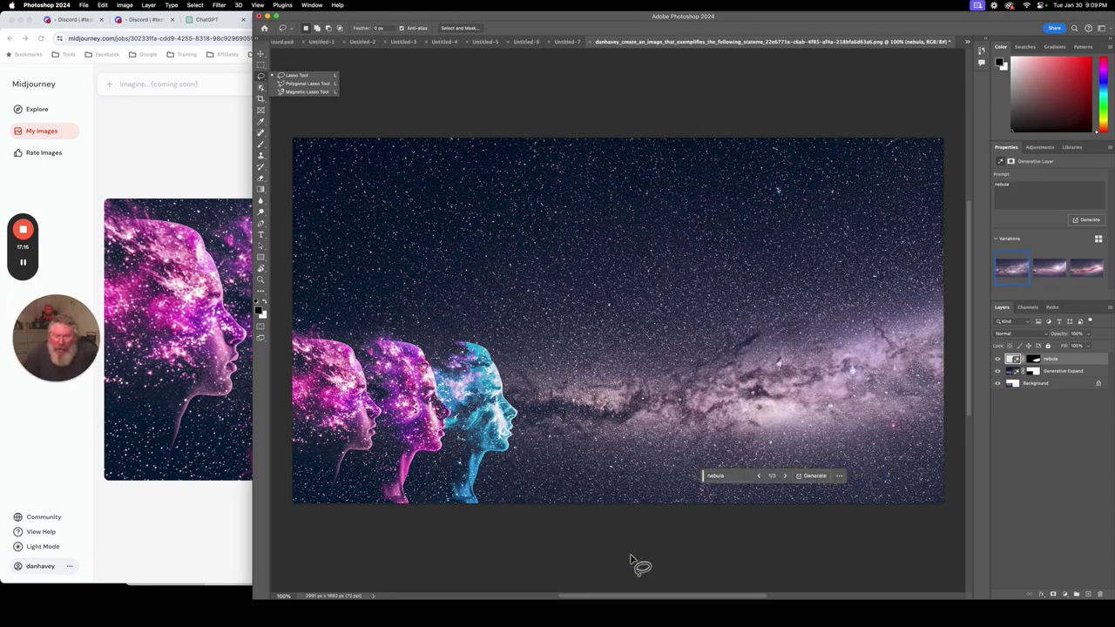
Toggle the nebula layer to compare, preview all three variations, and keep variation 1/3.
click(1000, 361)
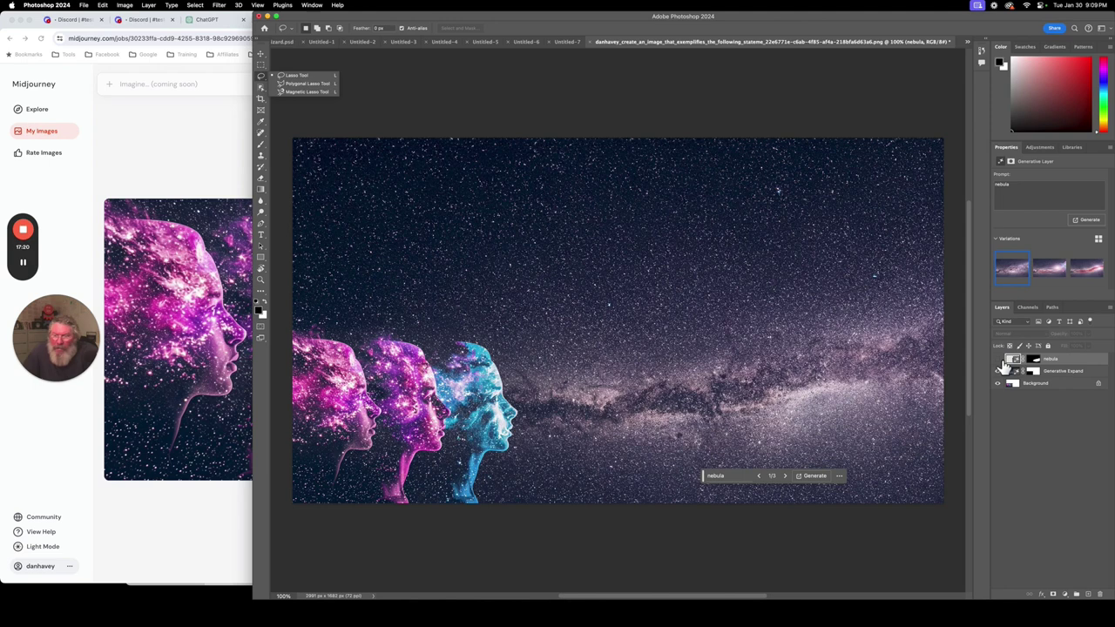
click(998, 360)
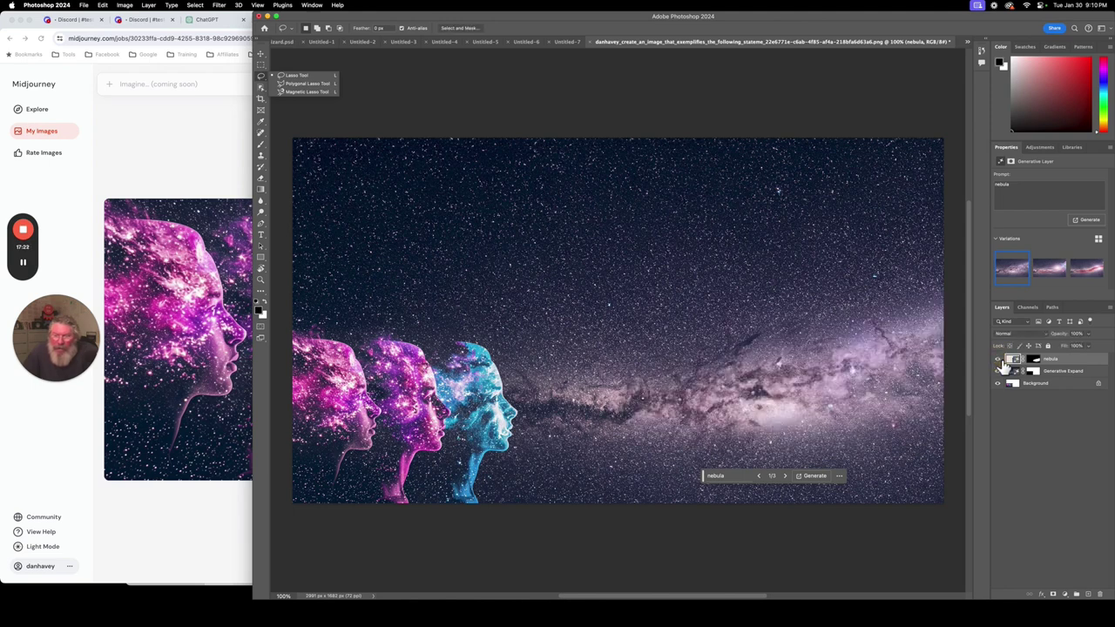
click(786, 480)
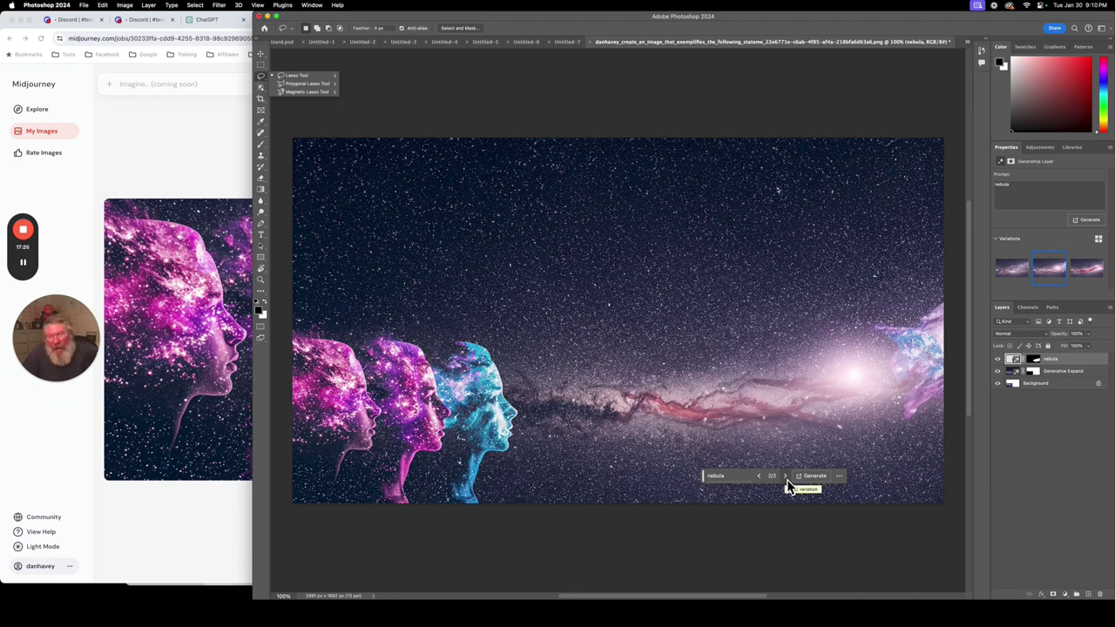
click(787, 480)
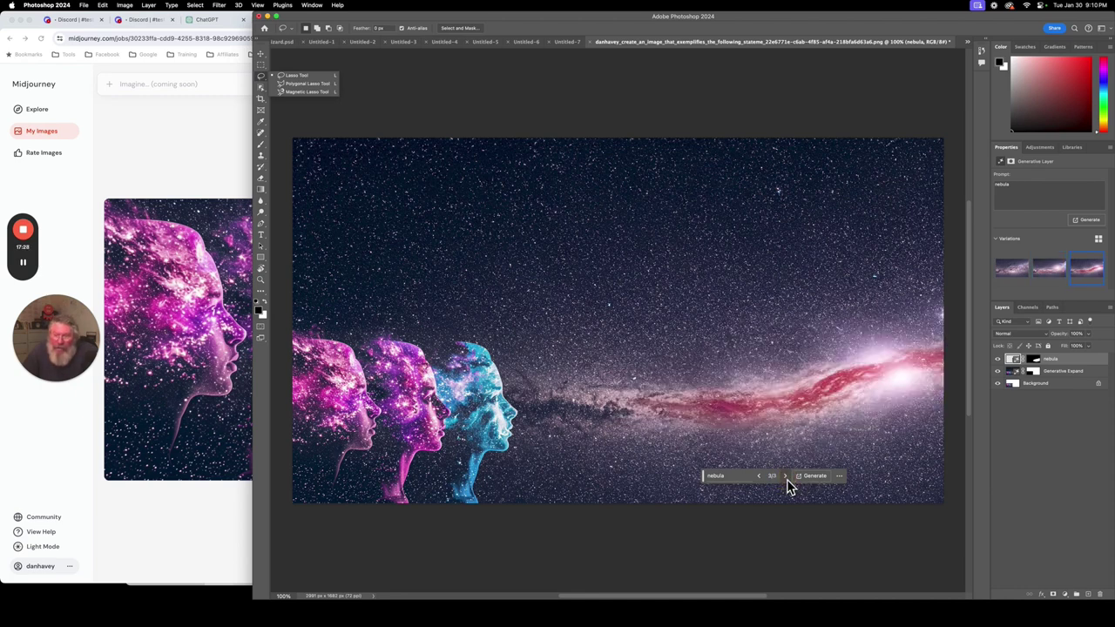
click(786, 479)
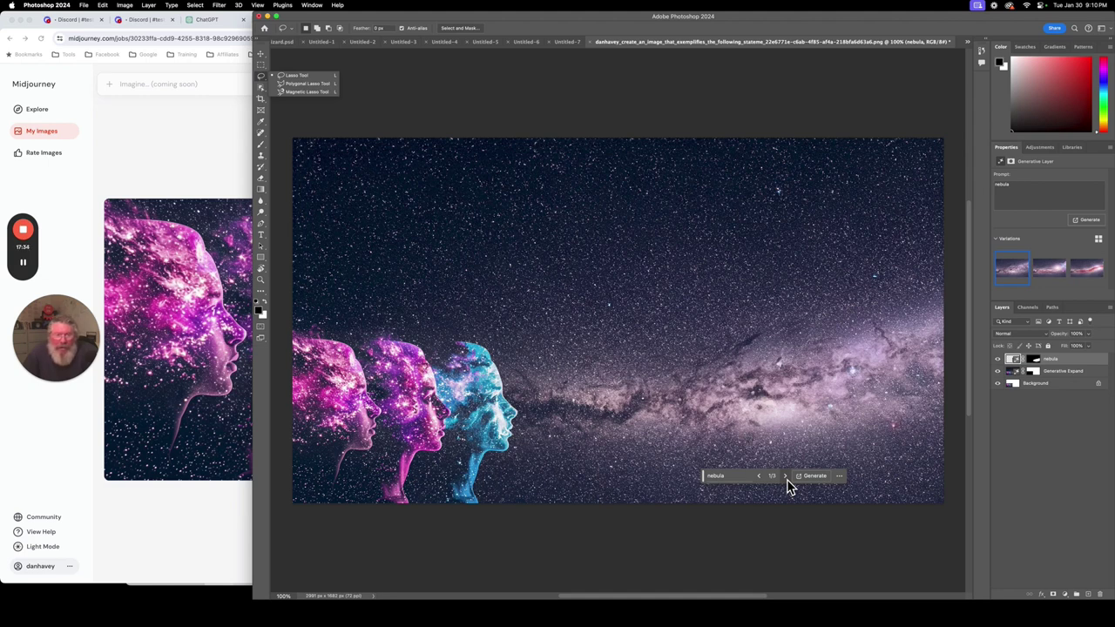
Preview the three nebula variations in Untitled-7, ending on the first.
click(564, 43)
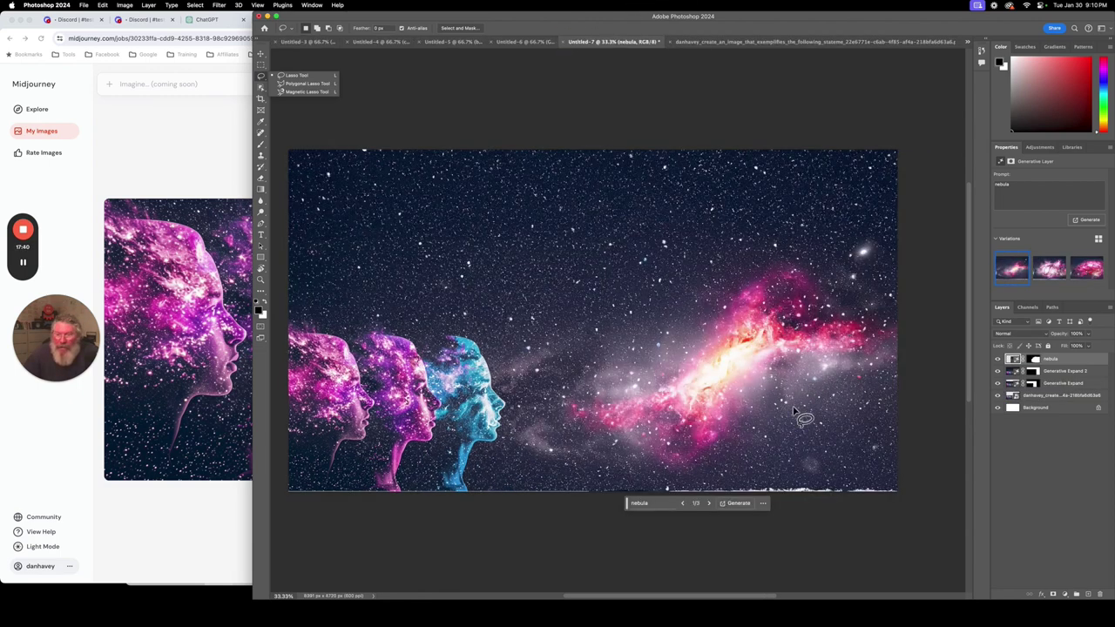
click(711, 506)
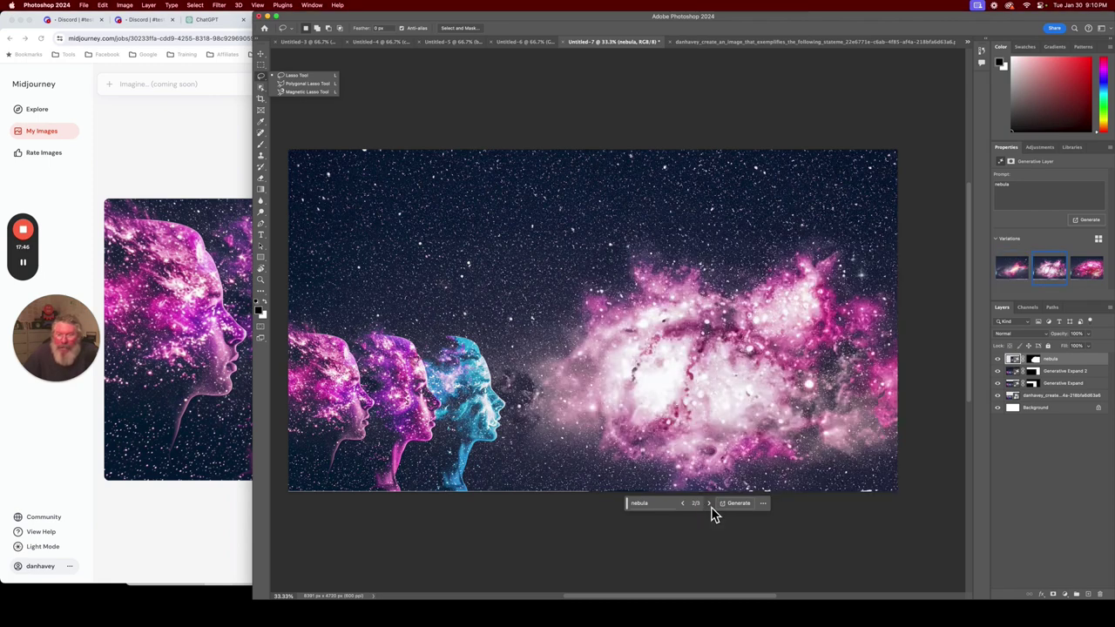
click(710, 507)
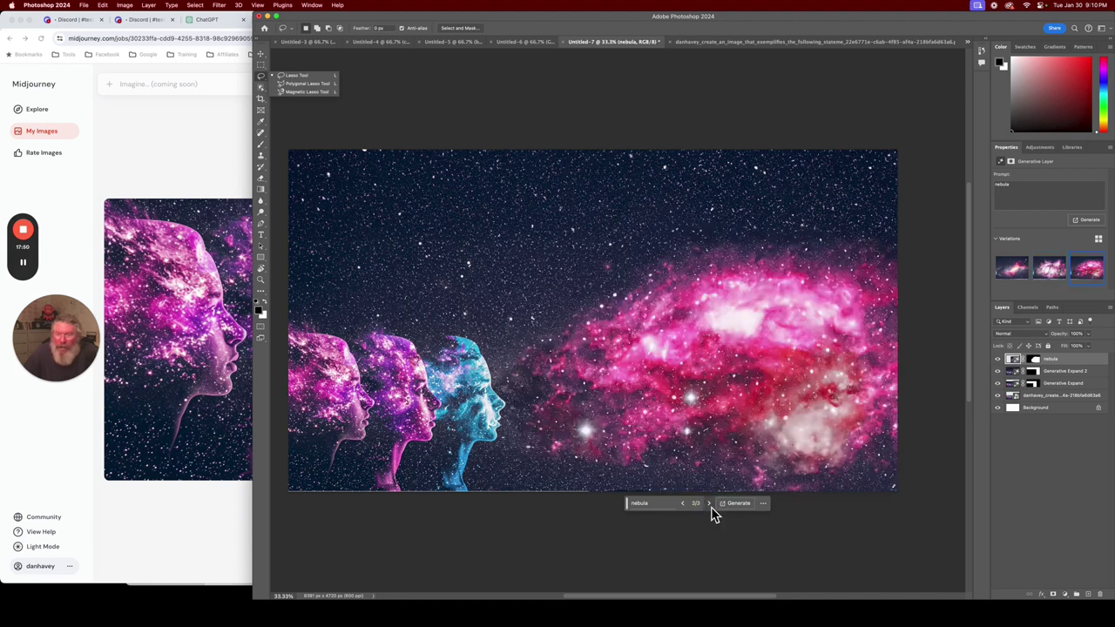
click(711, 506)
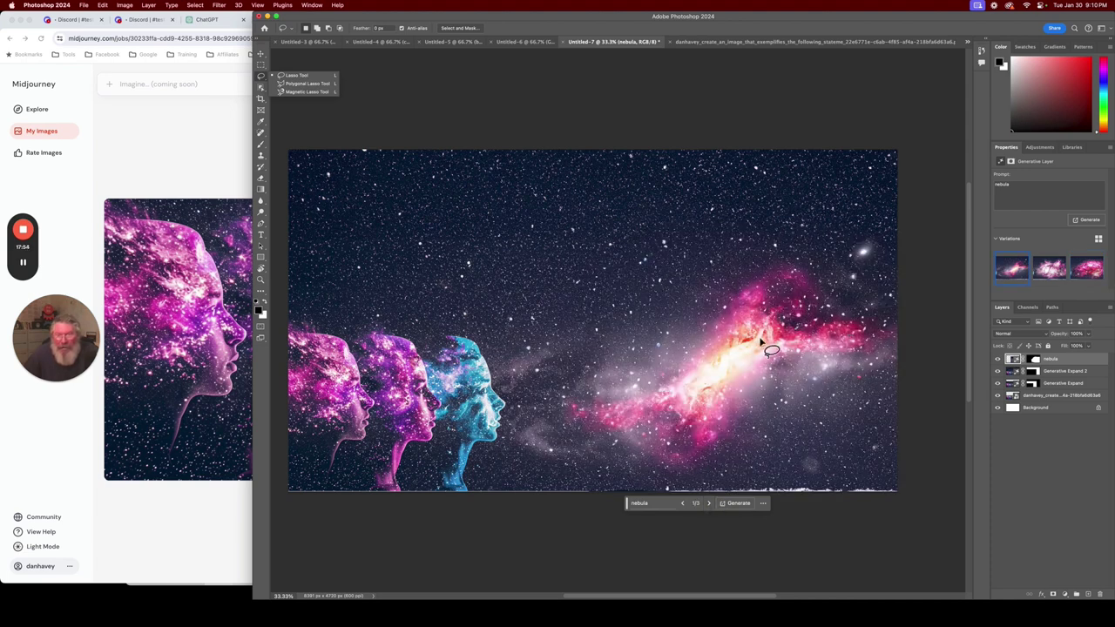
Hide the nebula layer in the original wide image, then bring Discord forward.
click(711, 45)
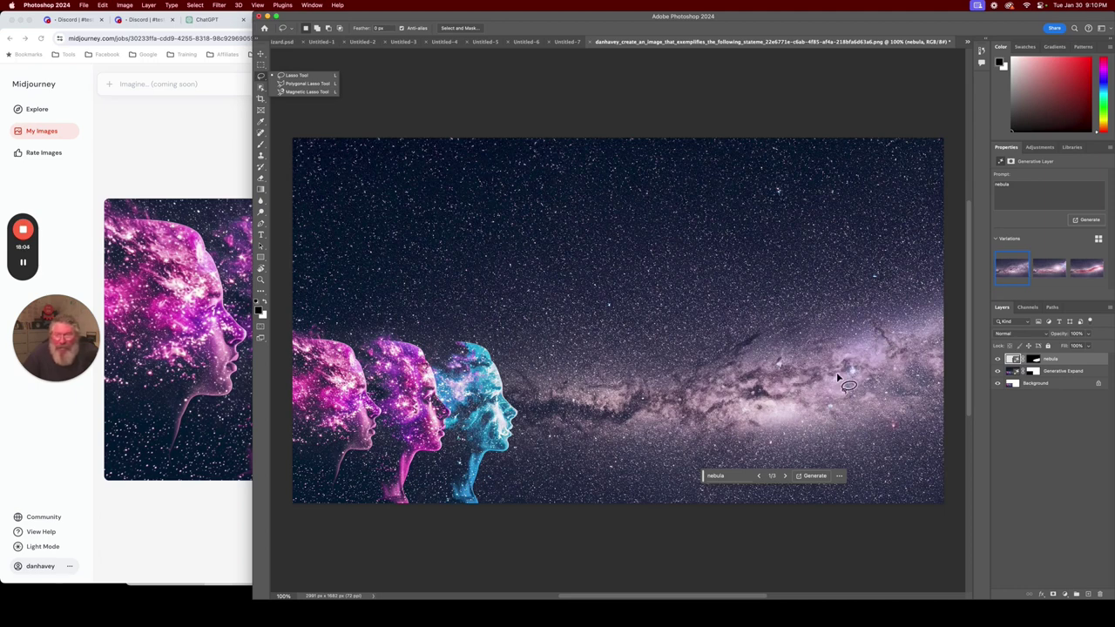
click(999, 359)
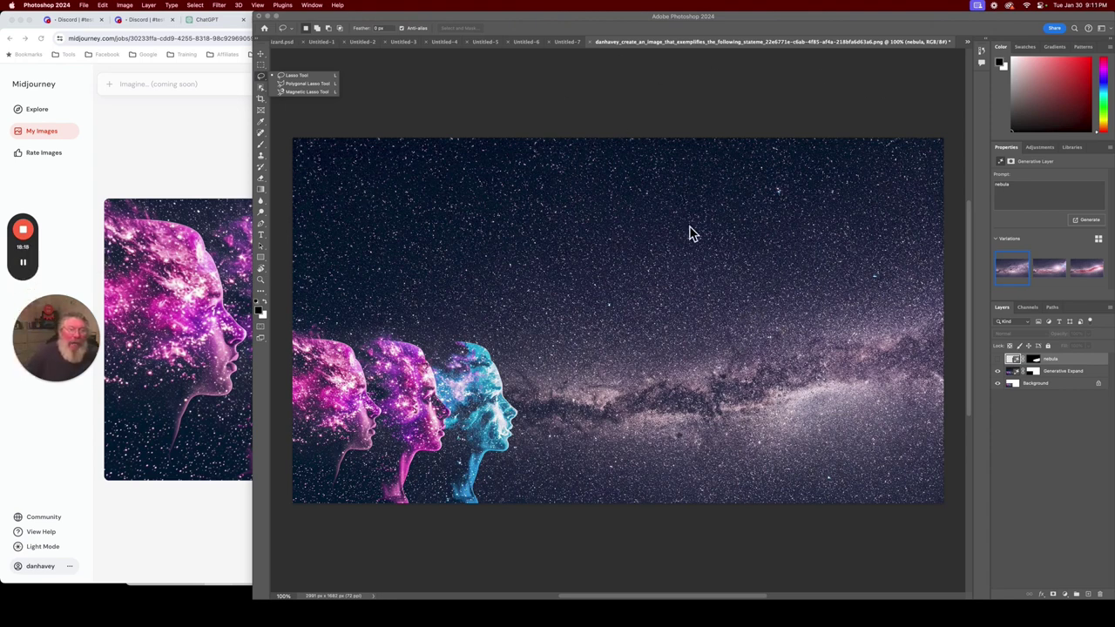
click(139, 29)
click(139, 29)
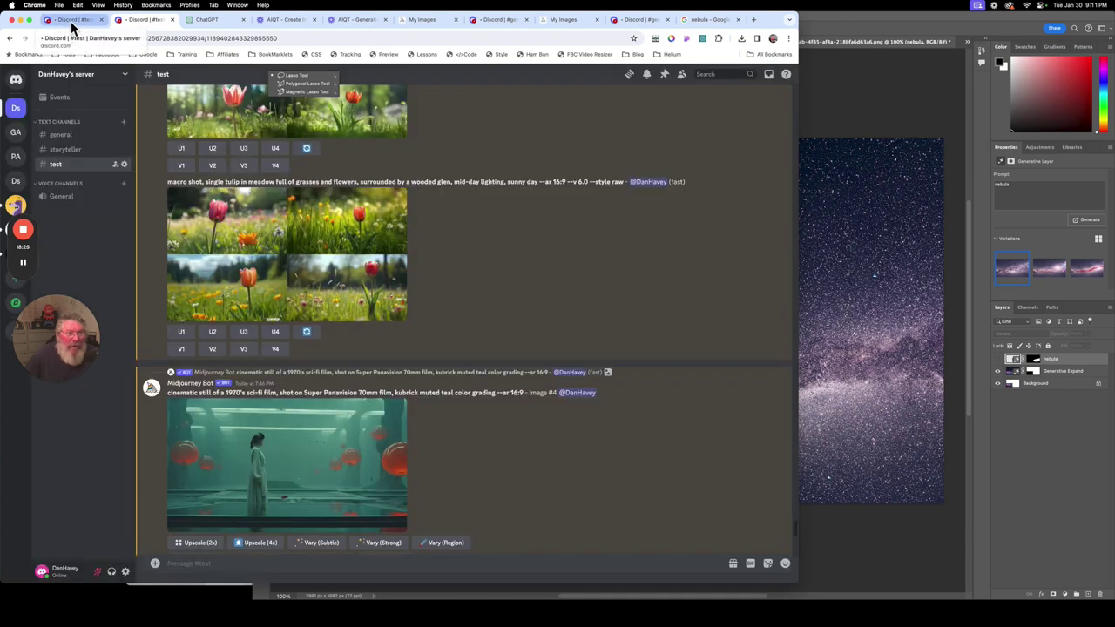
Open the Discord channel holding the Midjourney results.
click(72, 20)
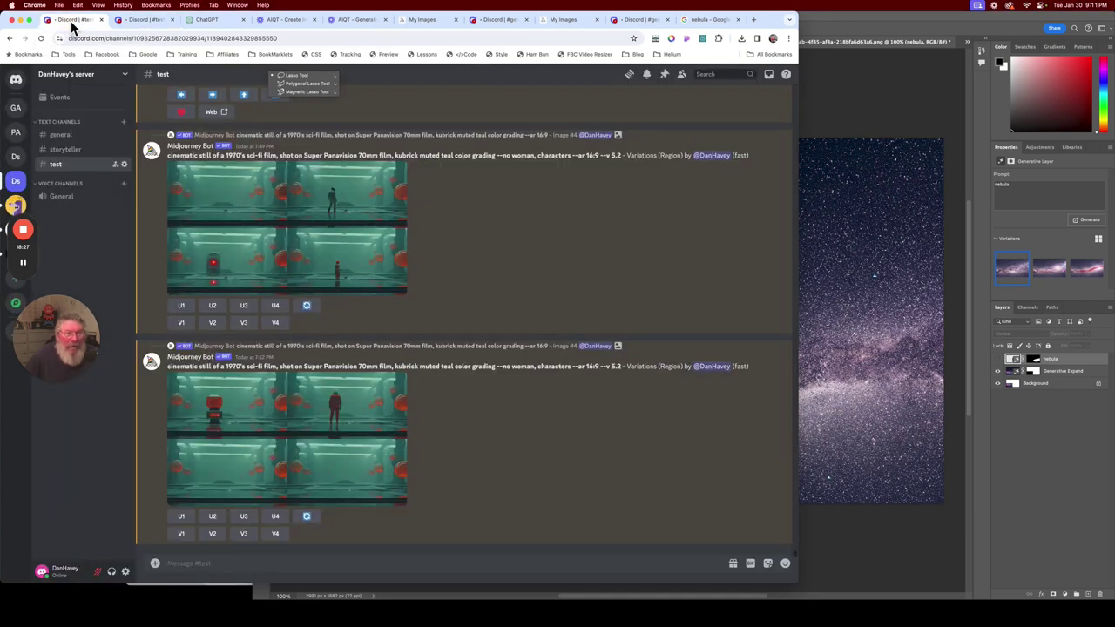
click(122, 21)
click(643, 21)
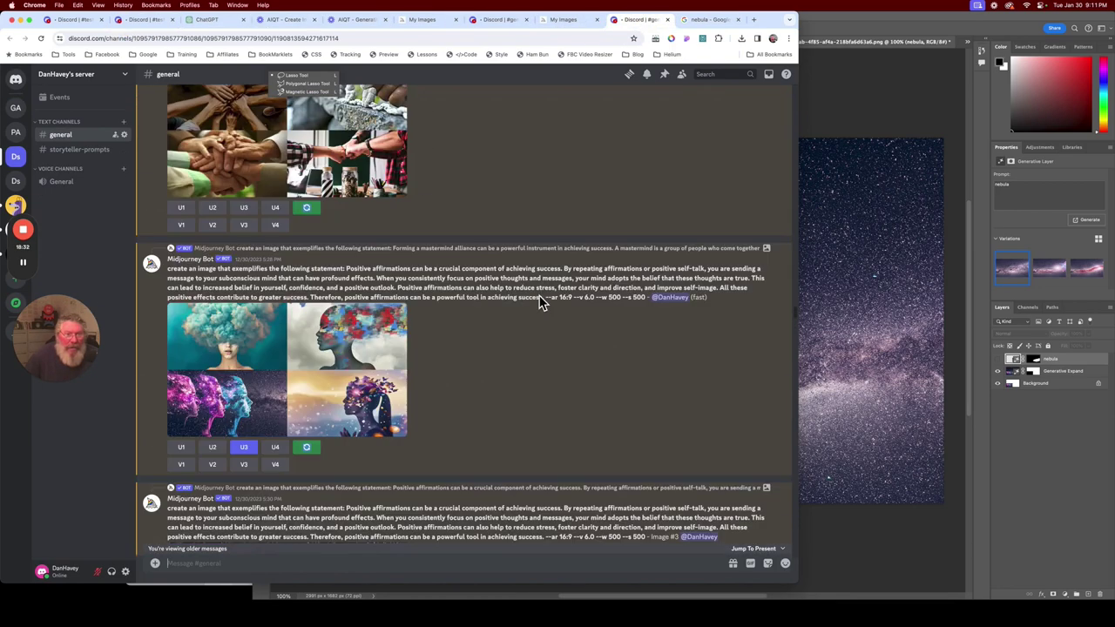
Find the positive affirmations grid and upscale its third, nebula-heads image (U3).
scroll(539, 300, down, 5)
scroll(540, 301, down, 5)
scroll(539, 300, down, 5)
scroll(540, 300, down, 5)
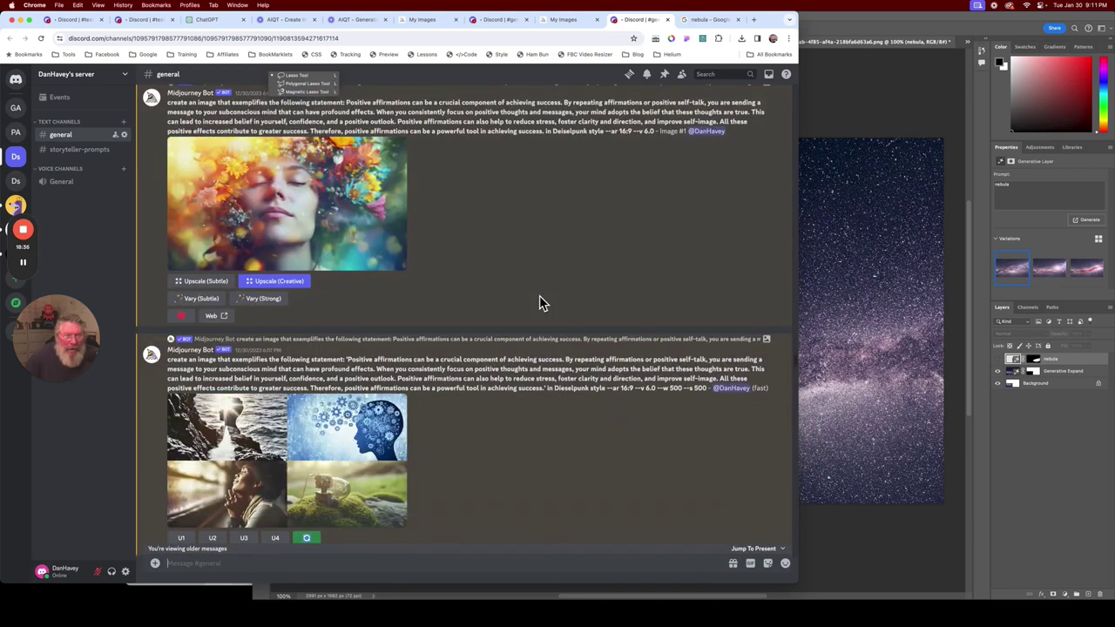
scroll(539, 303, up, 5)
scroll(539, 303, up, 5)
scroll(539, 302, up, 5)
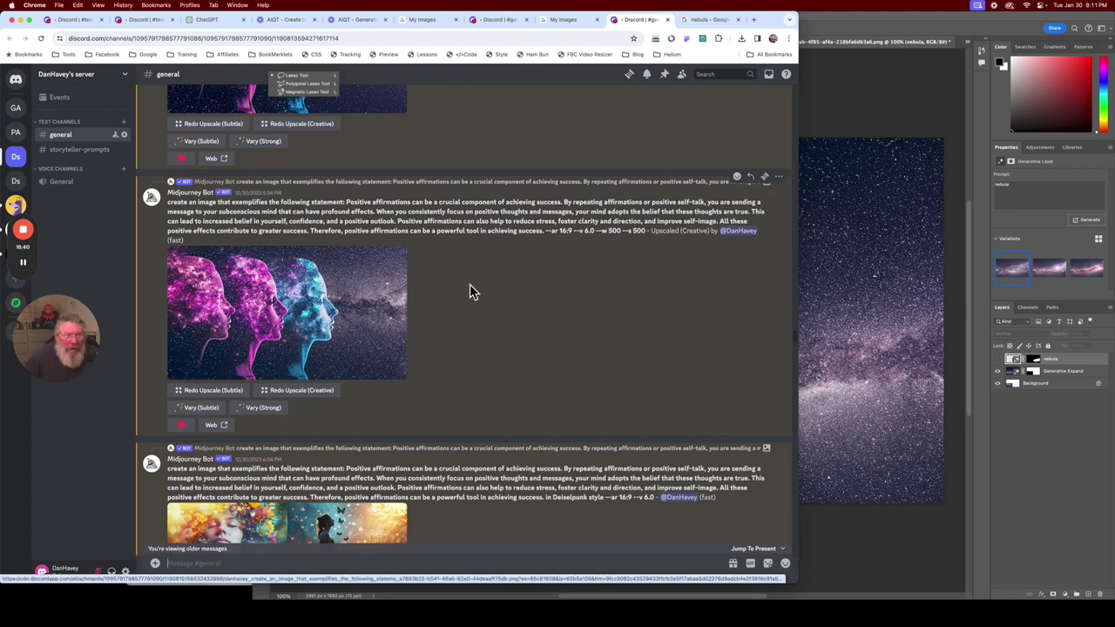
scroll(470, 292, up, 5)
scroll(470, 292, up, 5)
scroll(471, 292, up, 5)
scroll(401, 314, up, 2)
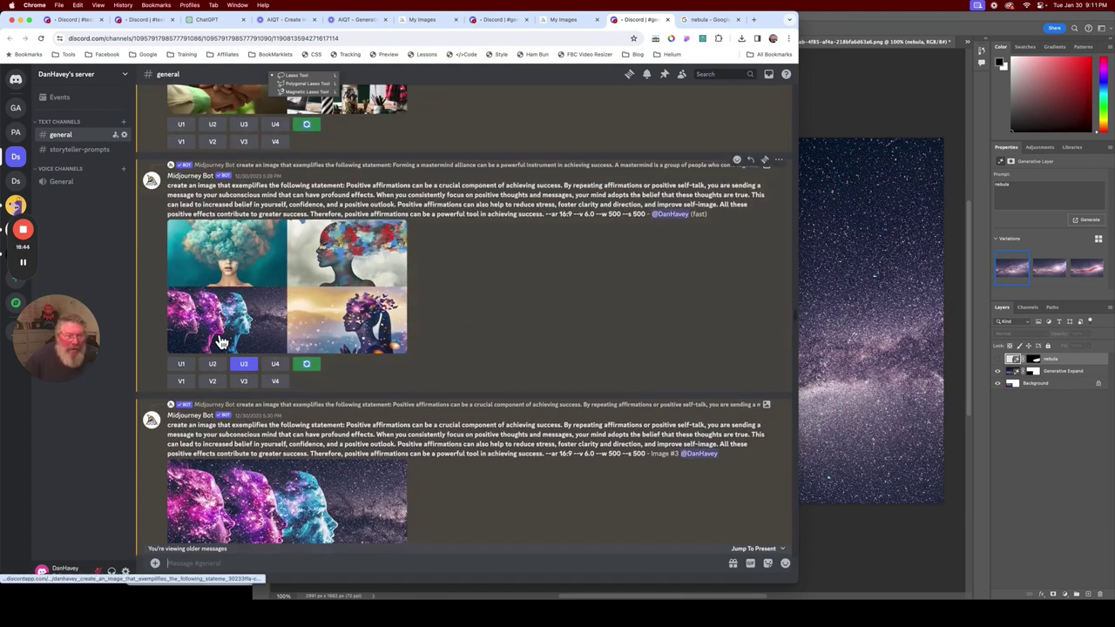
click(245, 364)
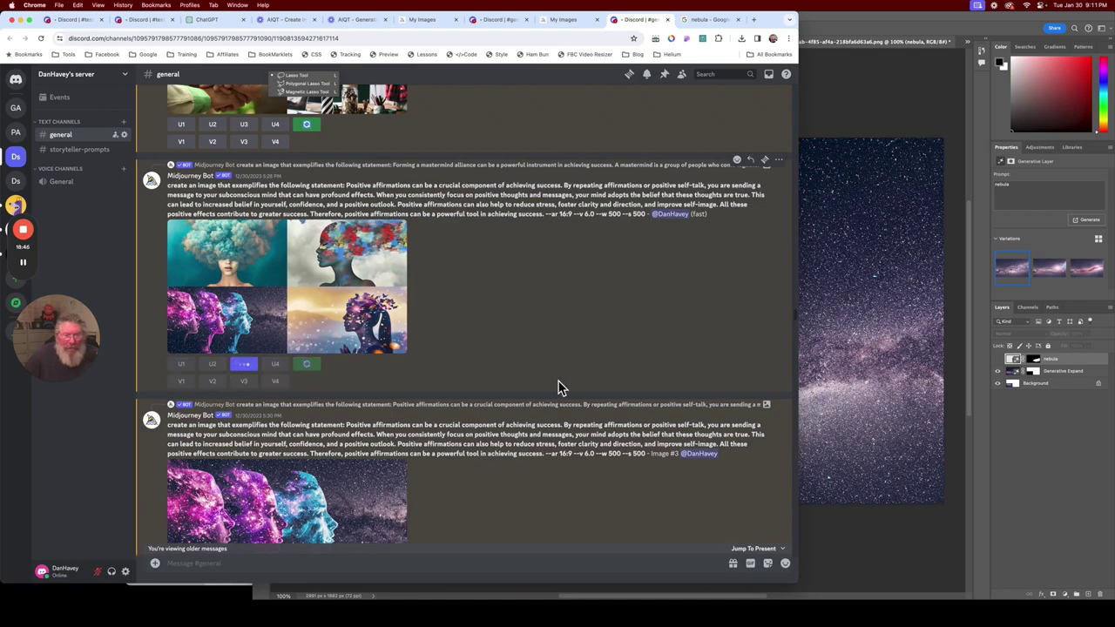
Scroll to the upscaled cosmic-faces image and submit a Pan Right with the same prompt.
scroll(559, 388, down, 10)
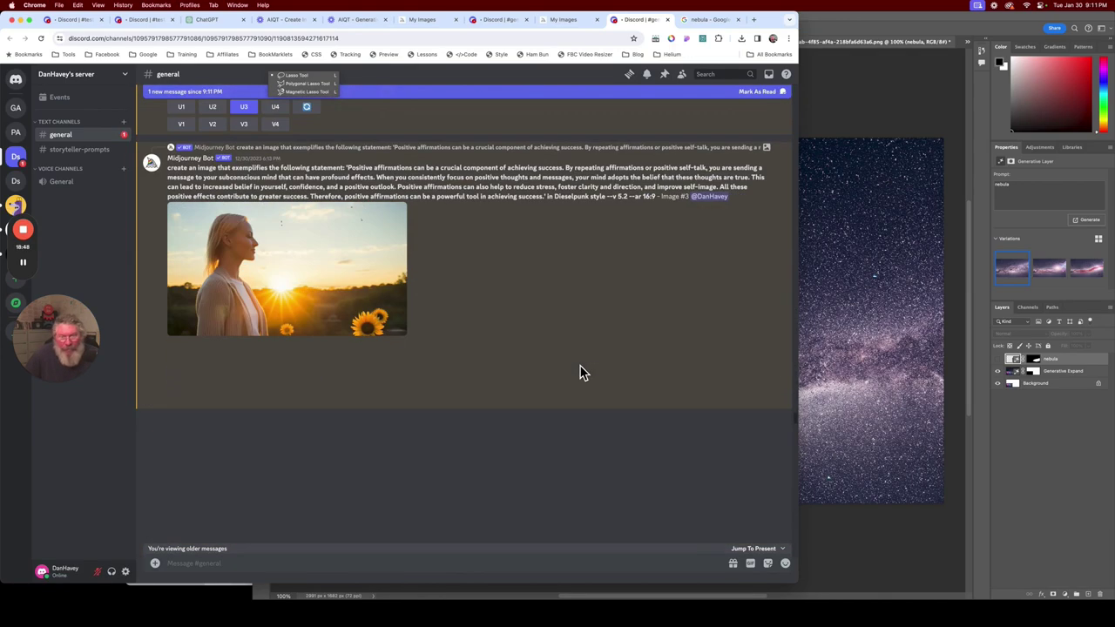
scroll(581, 372, down, 5)
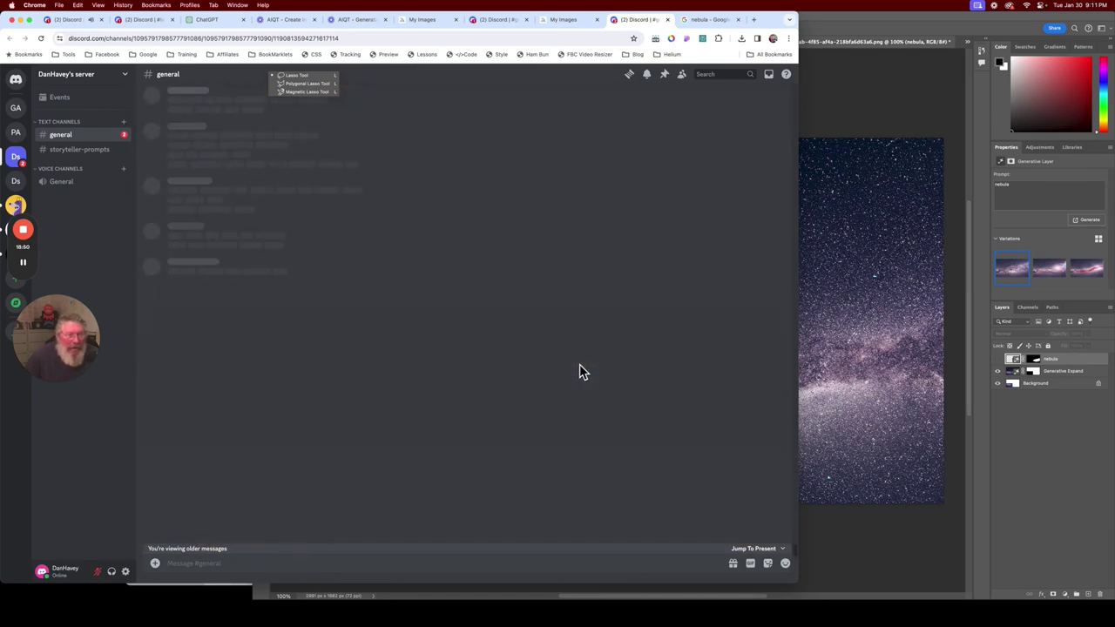
scroll(580, 364, down, 5)
scroll(579, 364, down, 5)
scroll(579, 365, down, 5)
scroll(580, 364, down, 5)
scroll(579, 372, down, 5)
scroll(580, 372, down, 5)
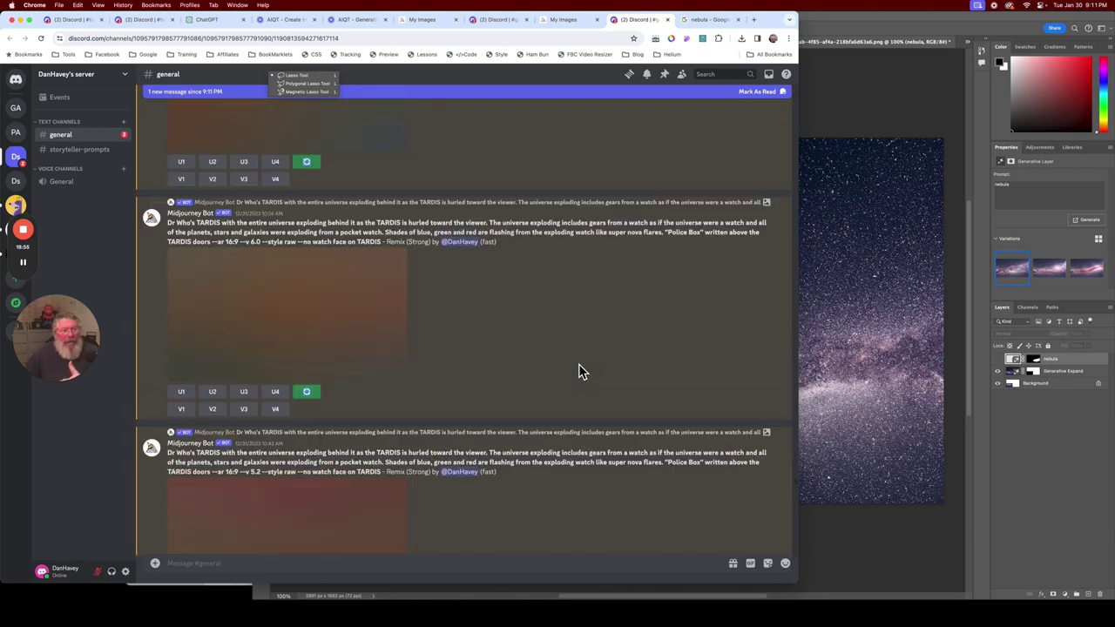
scroll(583, 372, down, 5)
scroll(582, 372, down, 5)
scroll(582, 372, down, 5)
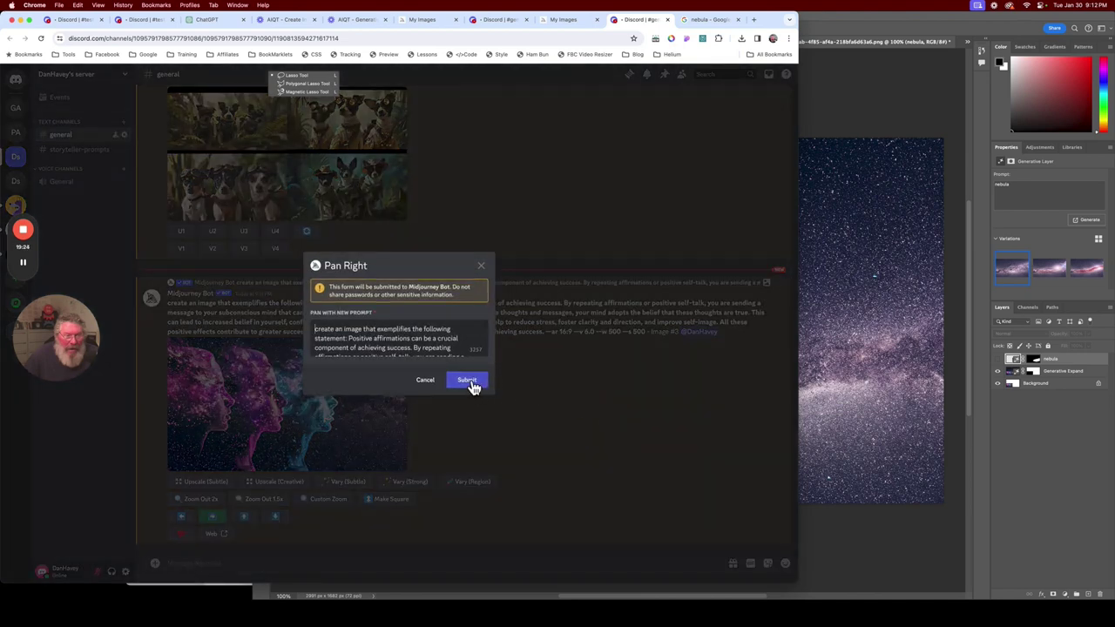
click(471, 384)
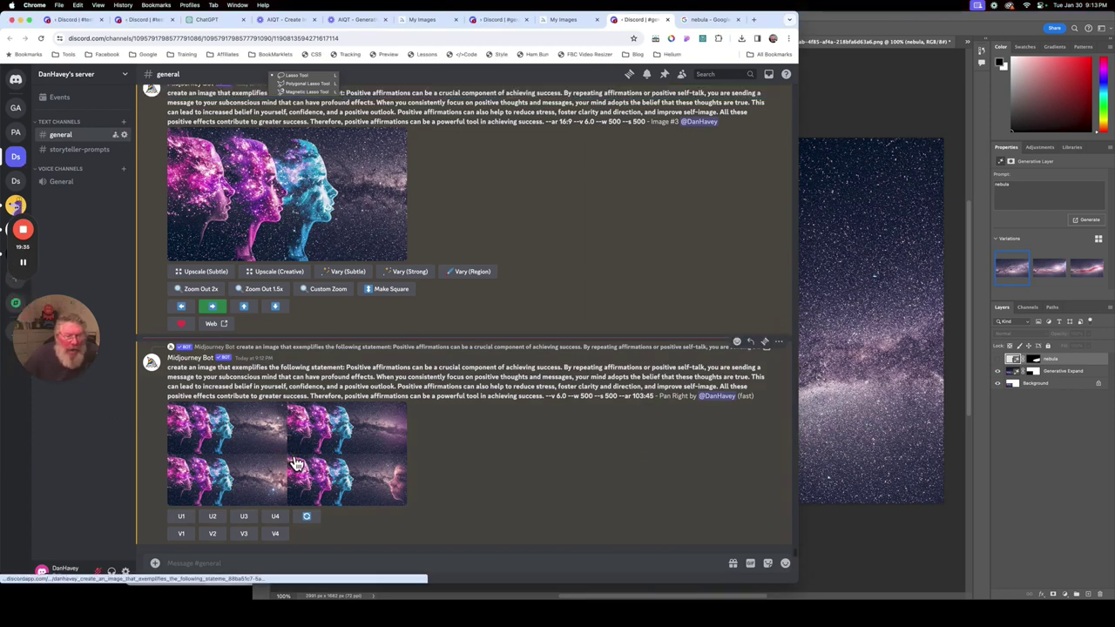
Preview the Pan Right grid enlarged, then upscale its second variation (U2).
click(294, 464)
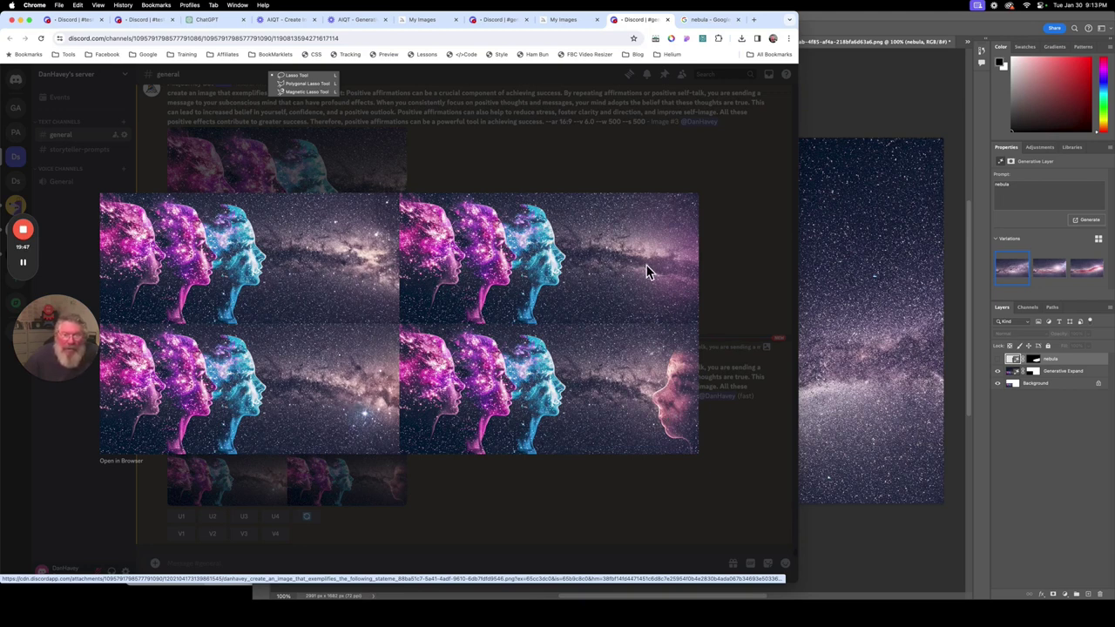
click(715, 267)
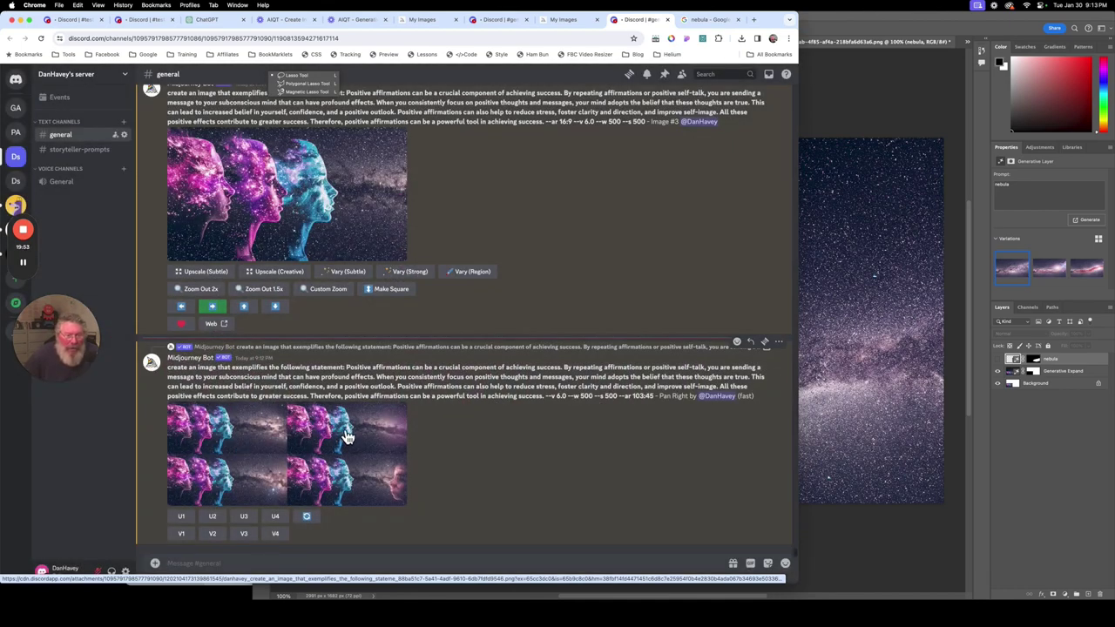
click(213, 518)
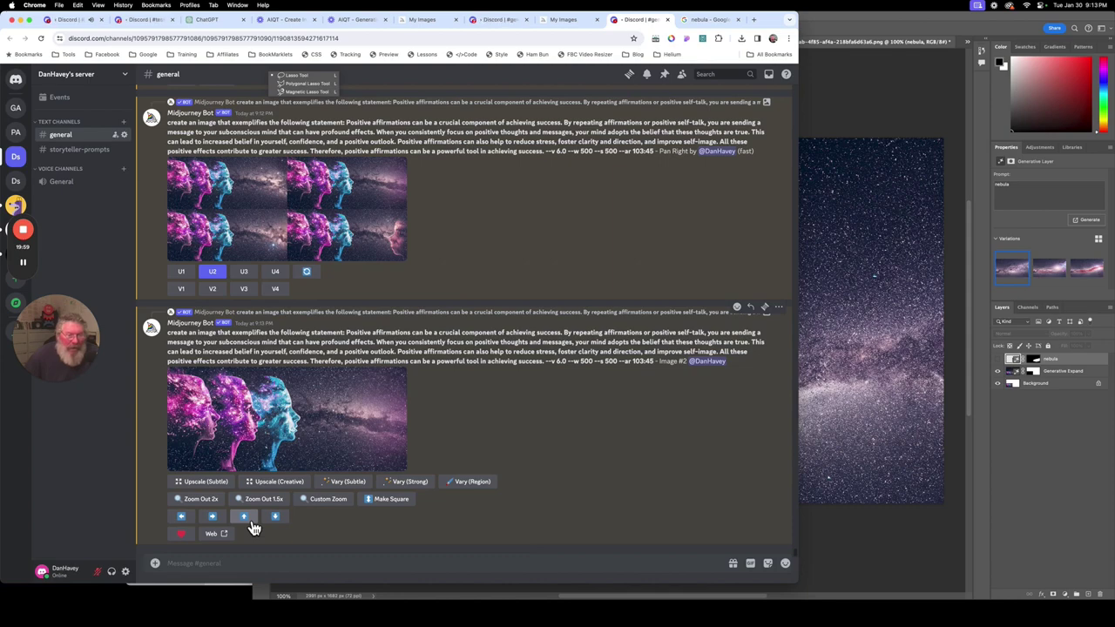
Submit a Pan Up on upscaled Image #2 and preview the resulting taller grid.
click(248, 519)
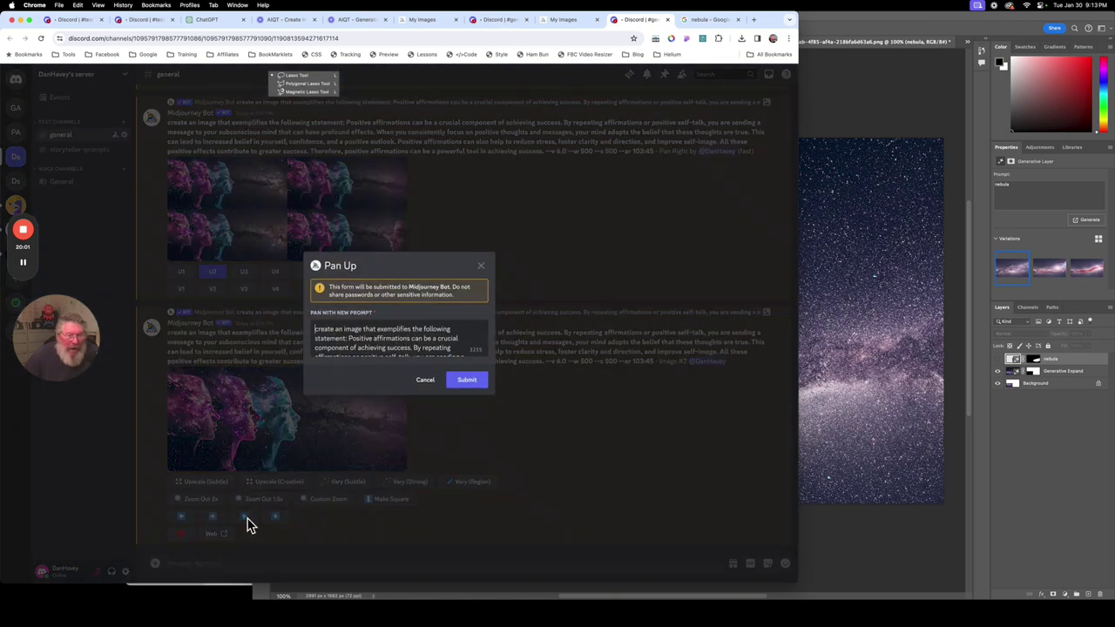
click(468, 380)
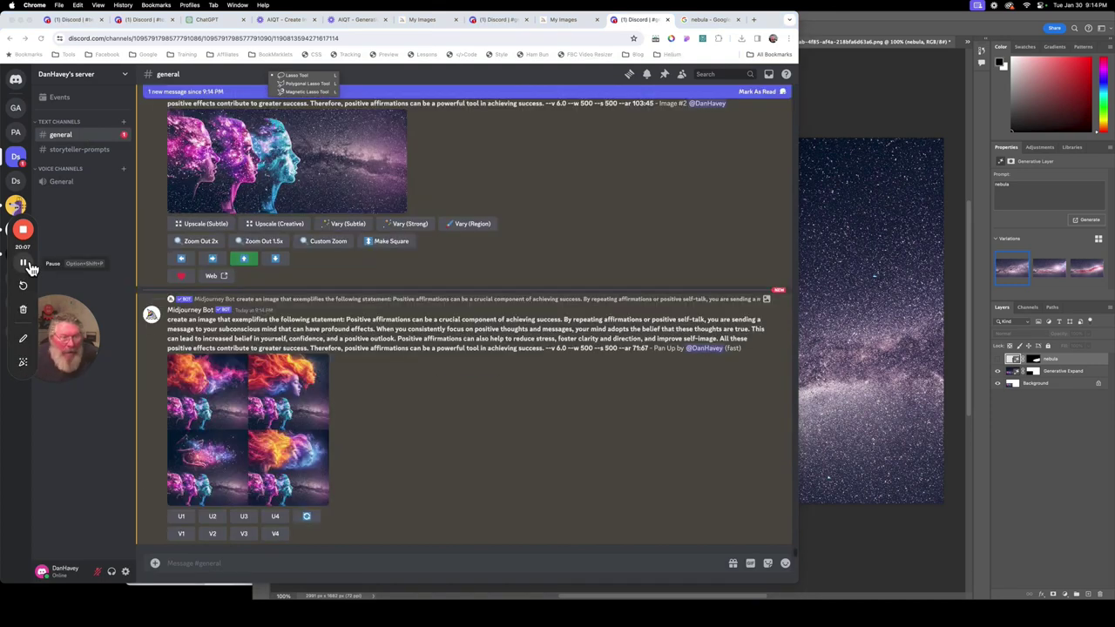
click(258, 444)
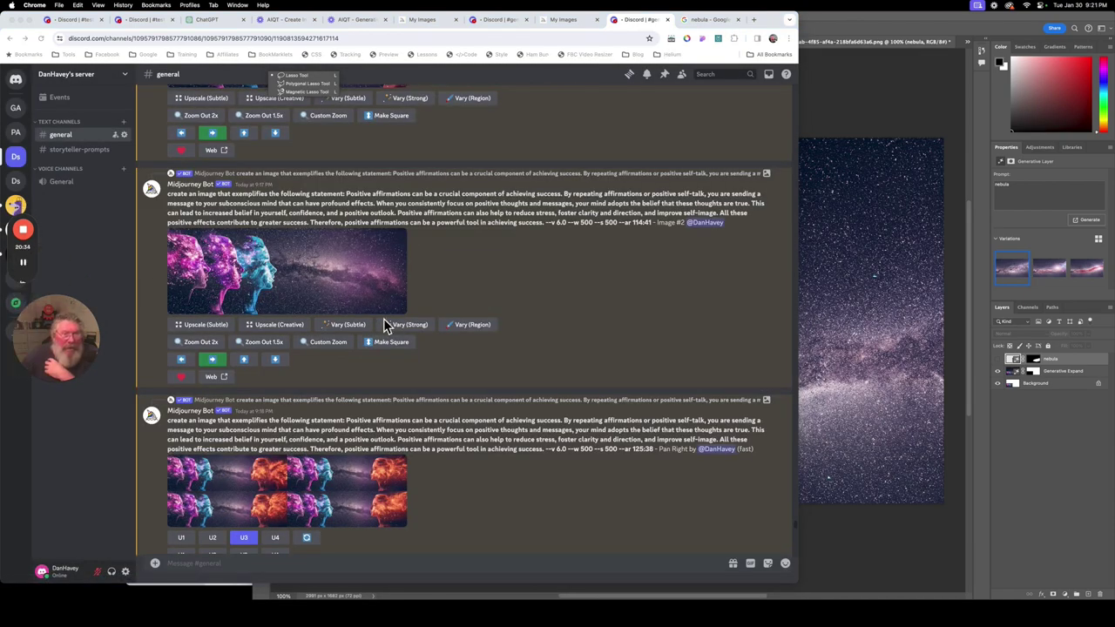
scroll(546, 336, up, 4)
scroll(546, 340, up, 2)
scroll(544, 338, up, 2)
scroll(545, 338, up, 2)
scroll(544, 338, up, 2)
scroll(544, 338, up, 2)
scroll(545, 337, up, 5)
scroll(542, 323, up, 1)
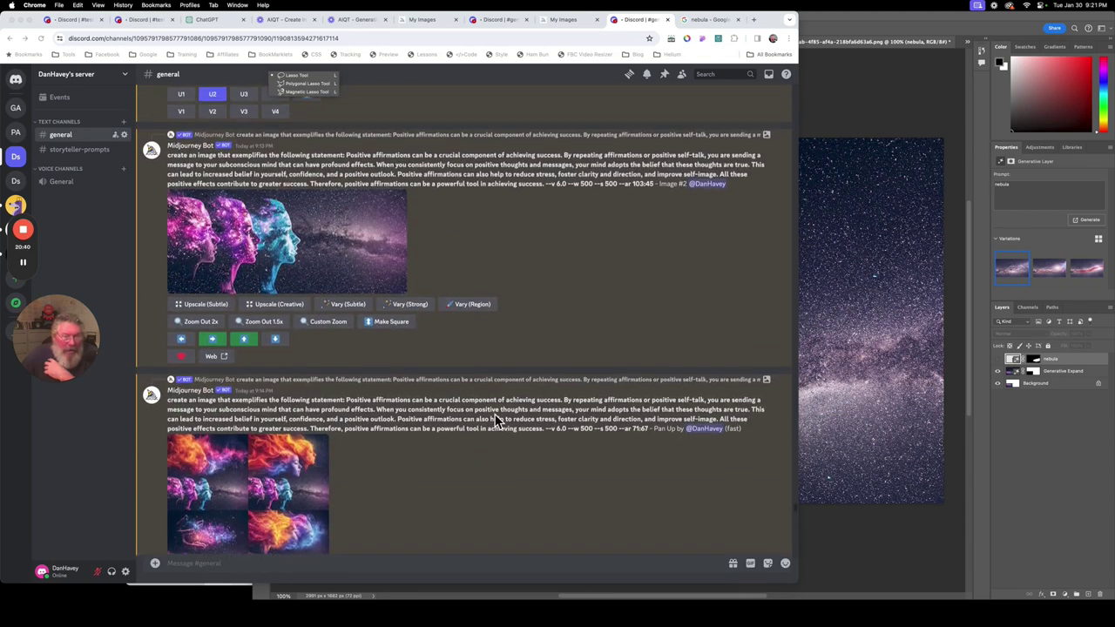
scroll(495, 421, down, 3)
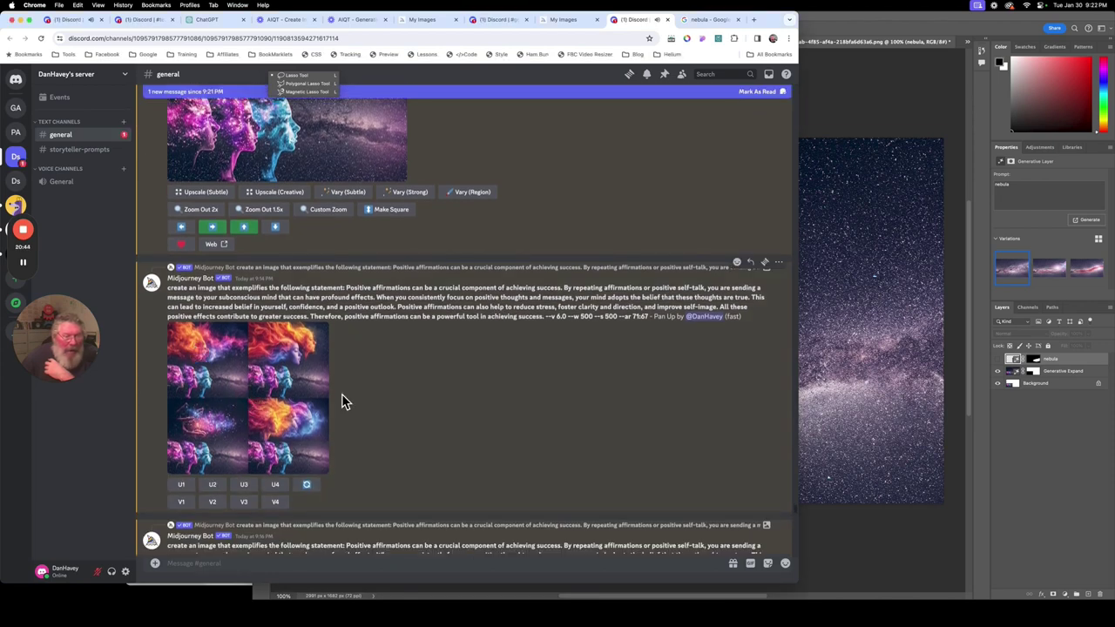
click(254, 407)
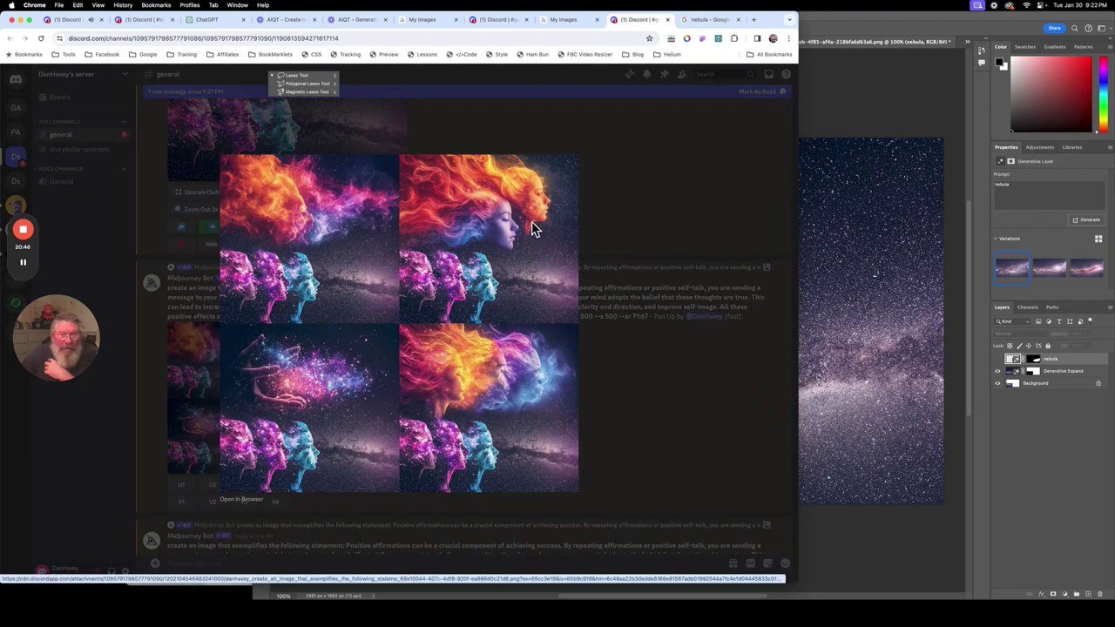
click(645, 383)
scroll(549, 380, down, 2)
scroll(549, 381, down, 2)
scroll(549, 381, down, 1)
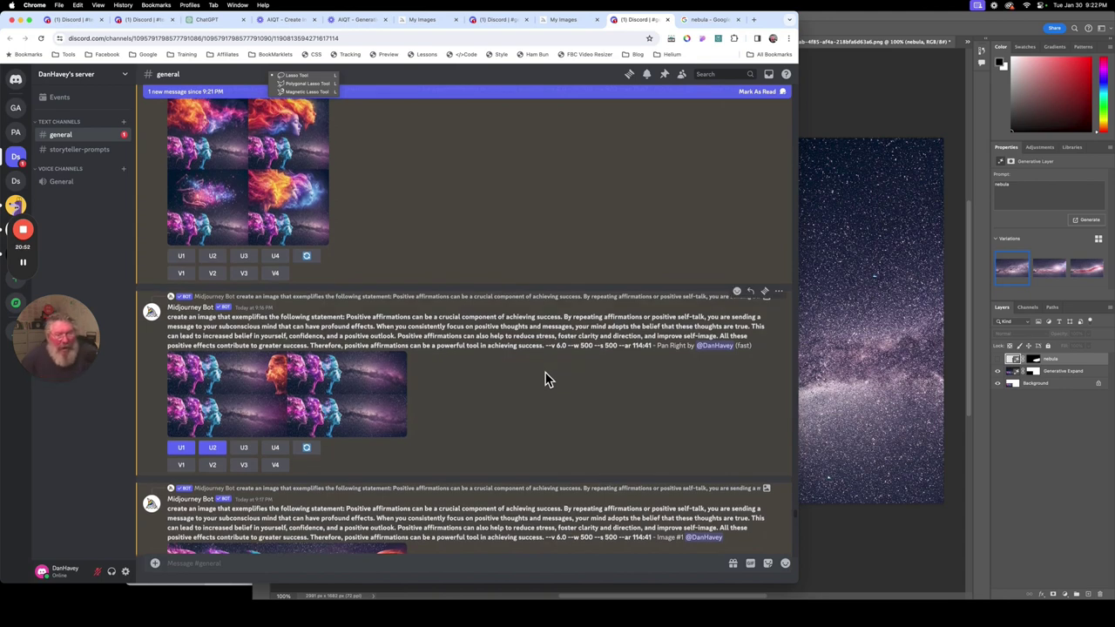
click(261, 392)
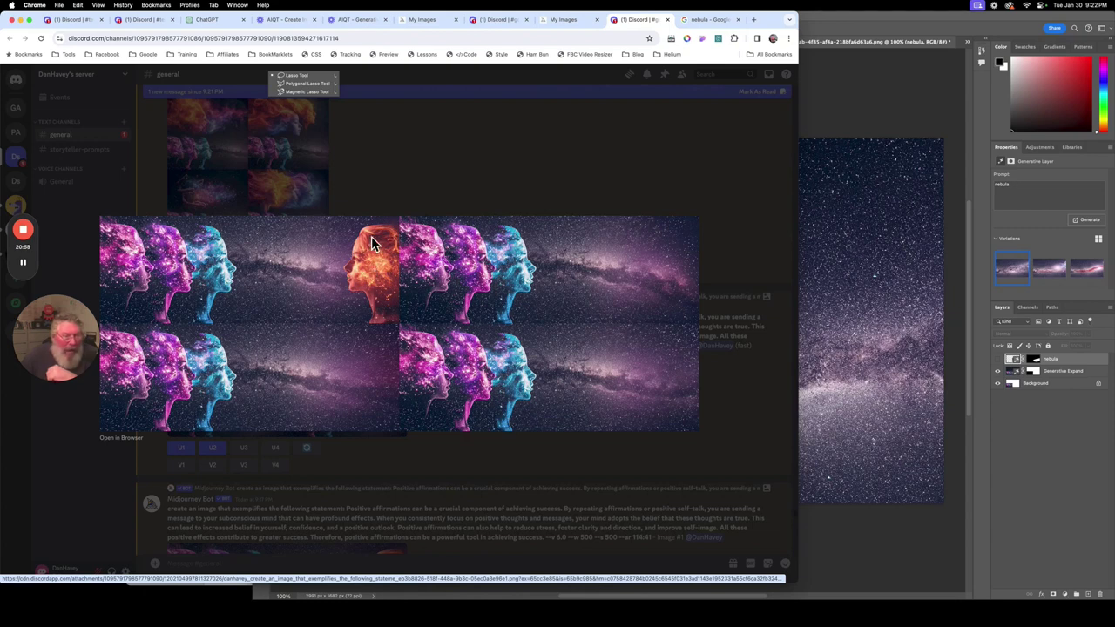
click(726, 239)
scroll(589, 291, down, 2)
scroll(589, 293, down, 1)
scroll(589, 293, down, 1)
scroll(589, 293, down, 1)
scroll(589, 292, down, 1)
scroll(589, 291, down, 3)
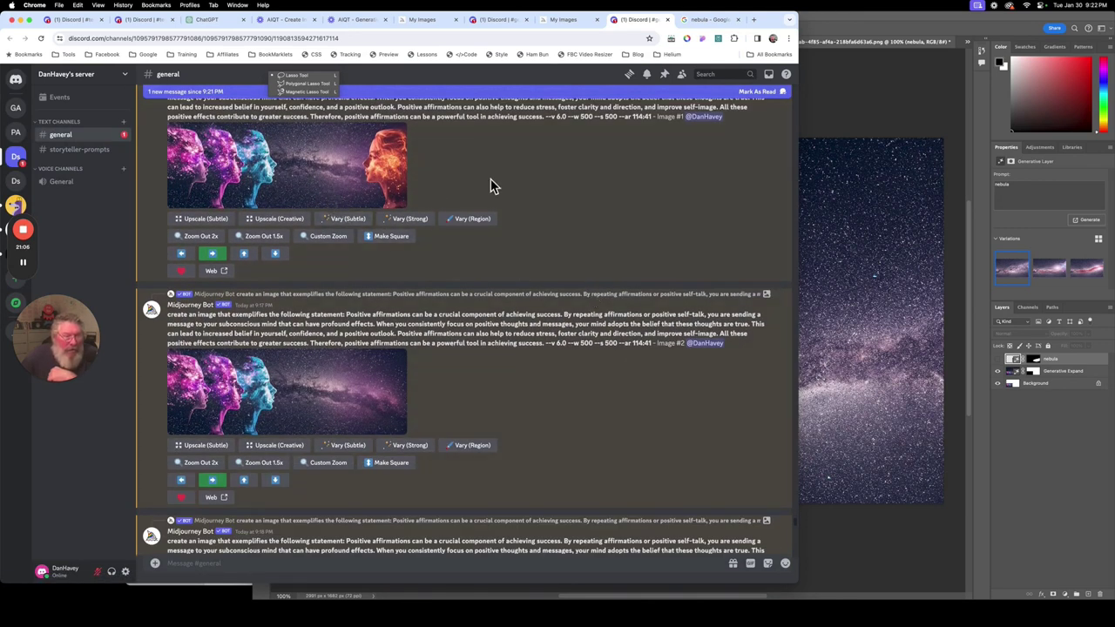
mouse_move(288, 392)
scroll(528, 324, up, 4)
scroll(527, 322, up, 1)
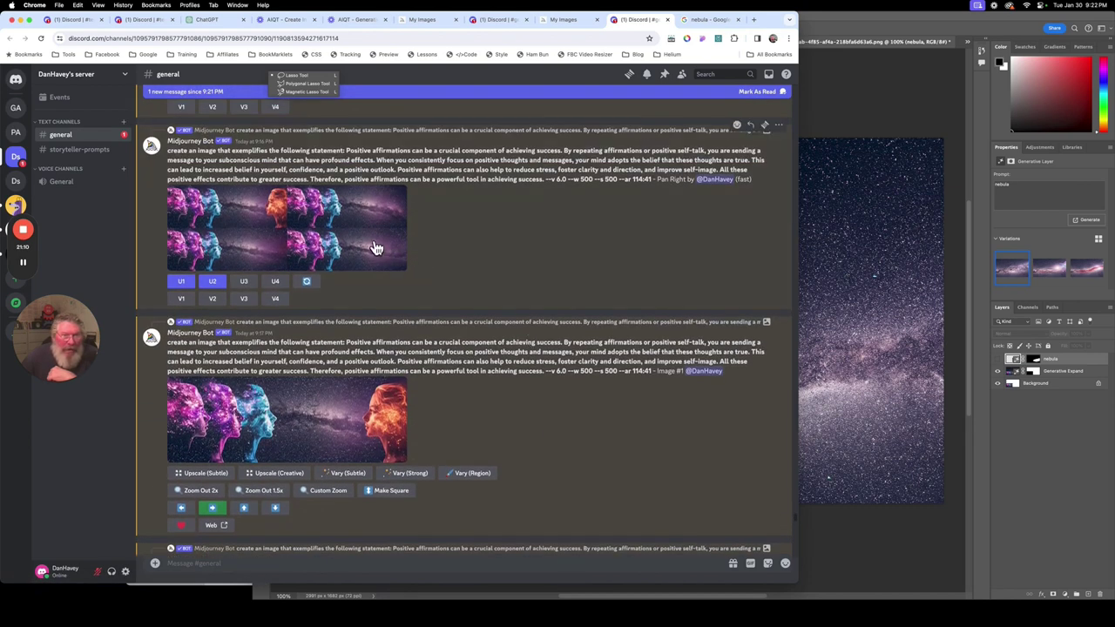
scroll(511, 423, down, 5)
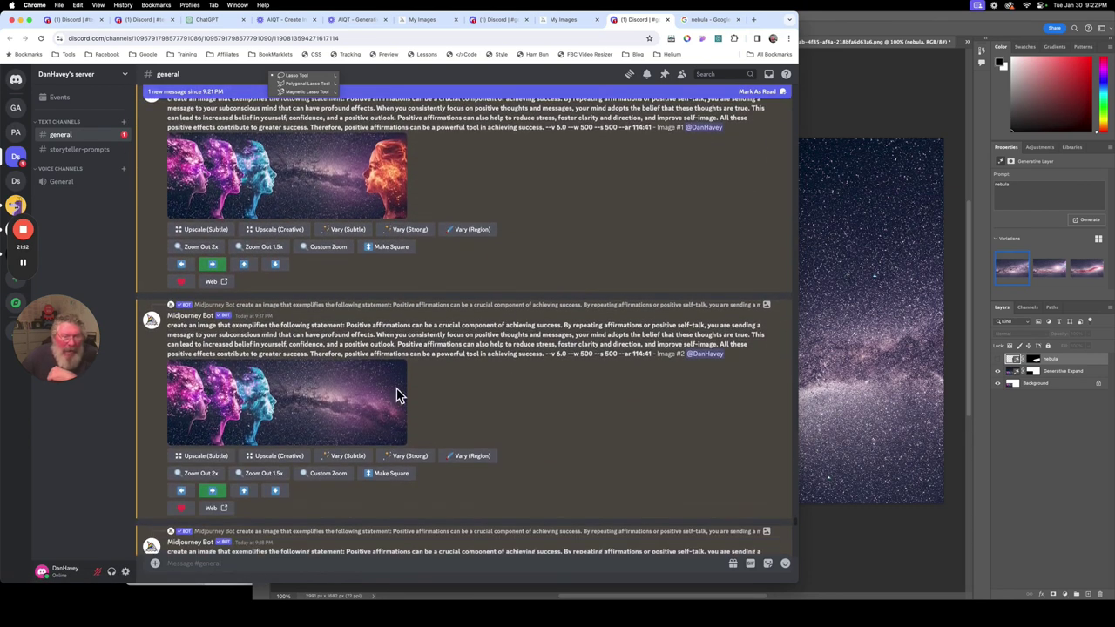
scroll(453, 393, down, 1)
scroll(460, 393, down, 2)
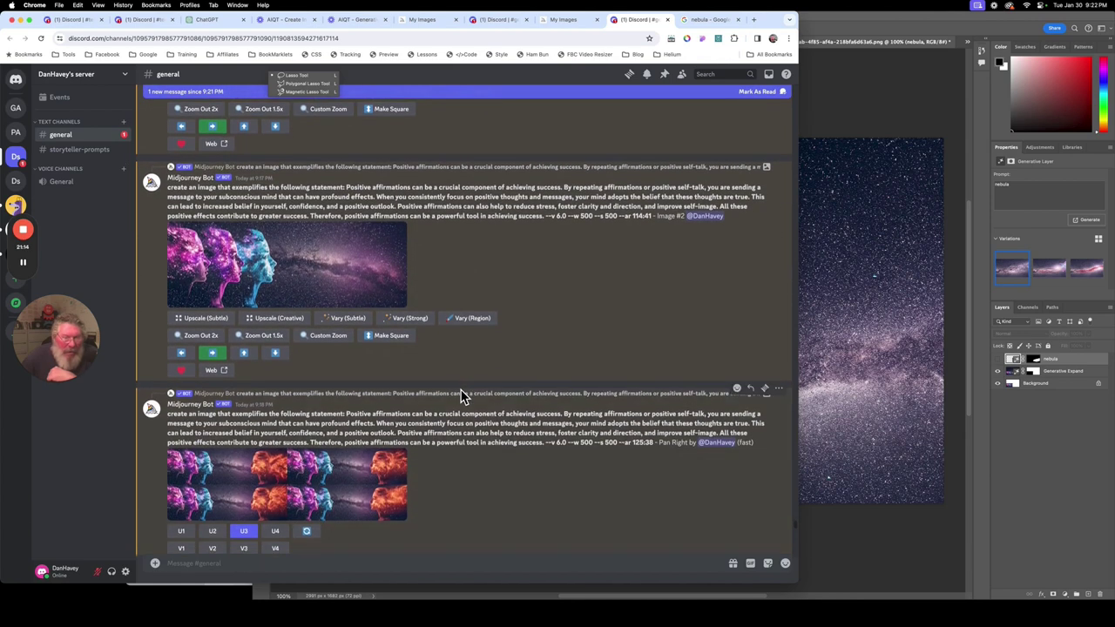
scroll(461, 391, down, 2)
scroll(460, 389, down, 1)
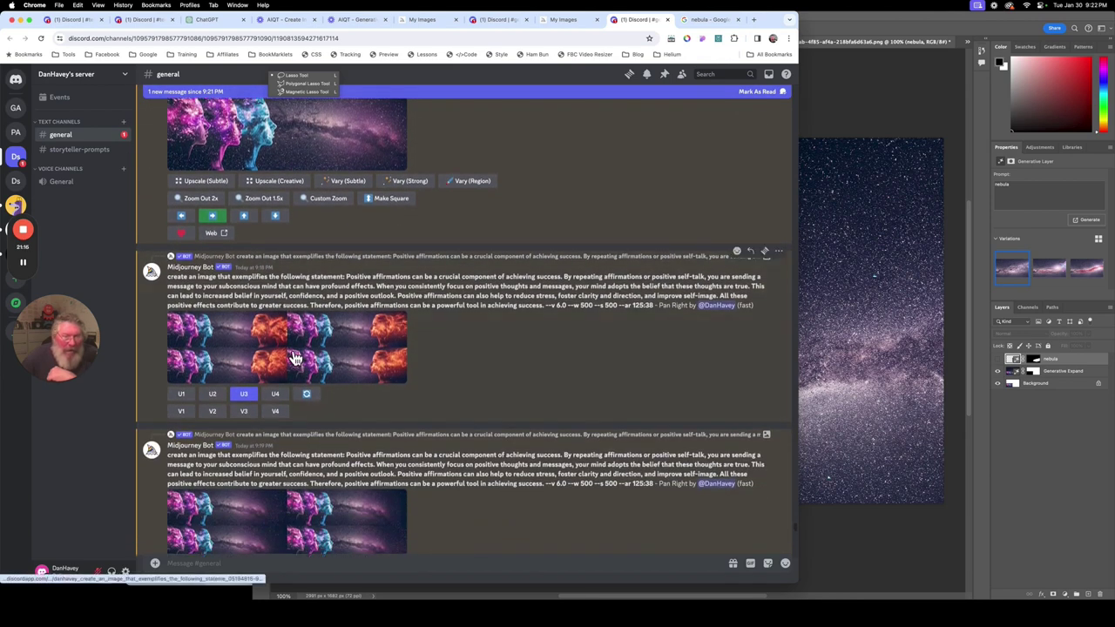
click(295, 359)
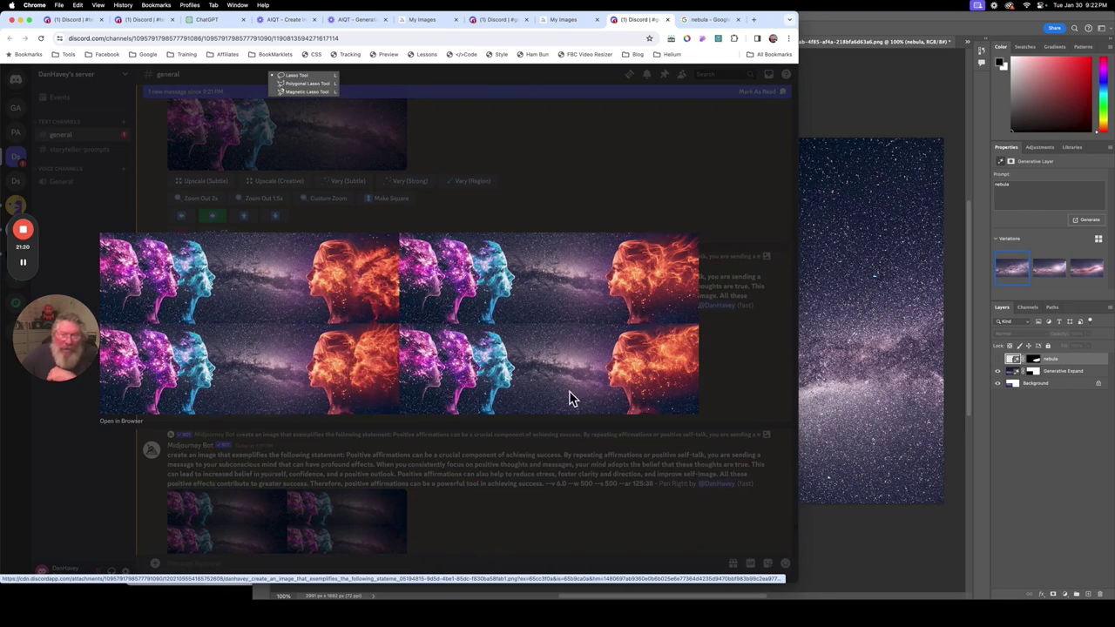
click(743, 377)
scroll(511, 348, down, 5)
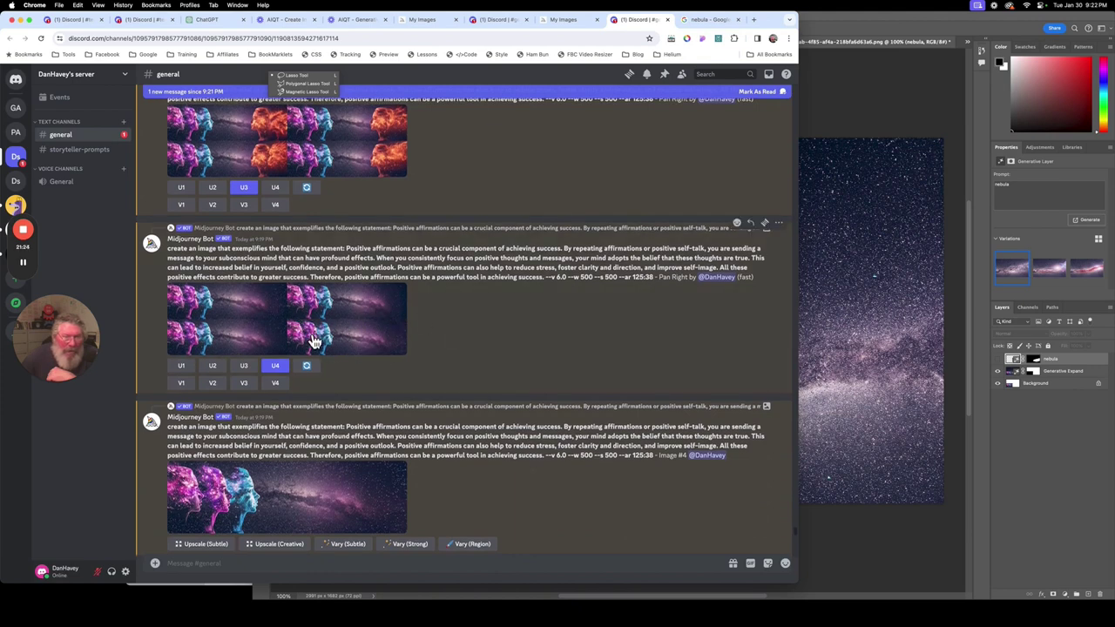
click(284, 324)
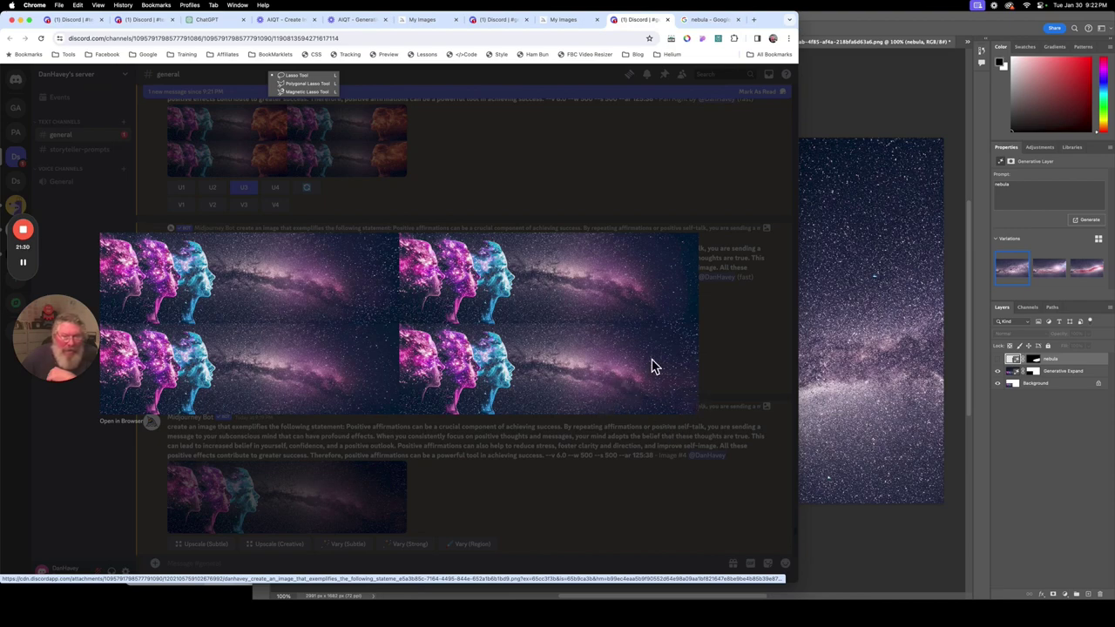
click(732, 336)
scroll(659, 331, down, 5)
scroll(659, 331, down, 5)
scroll(662, 333, down, 5)
scroll(660, 332, down, 3)
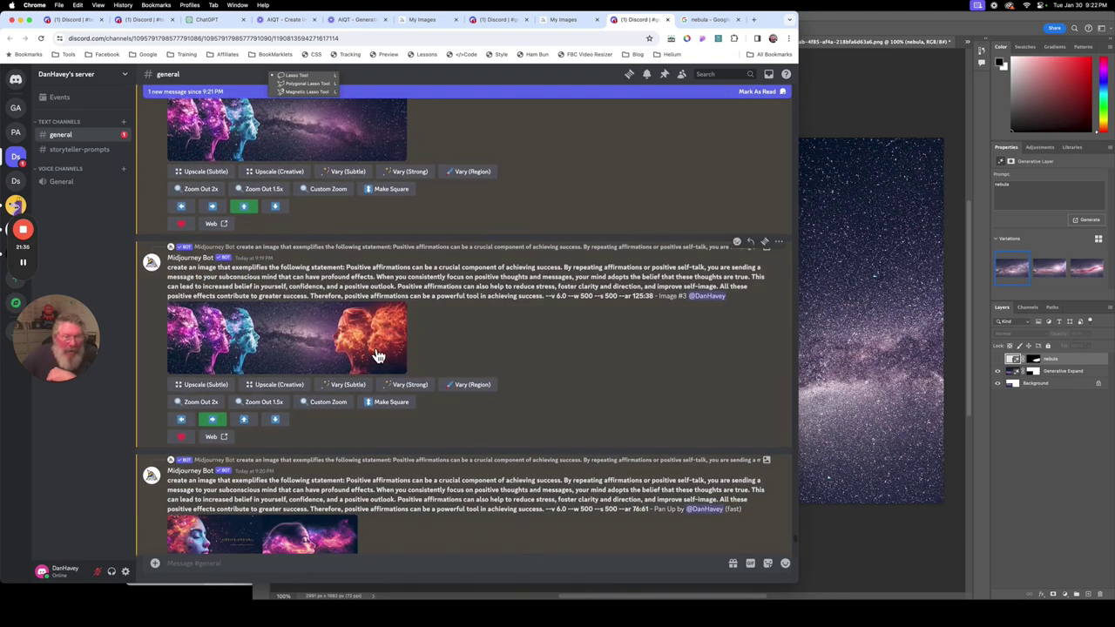
scroll(453, 320, down, 3)
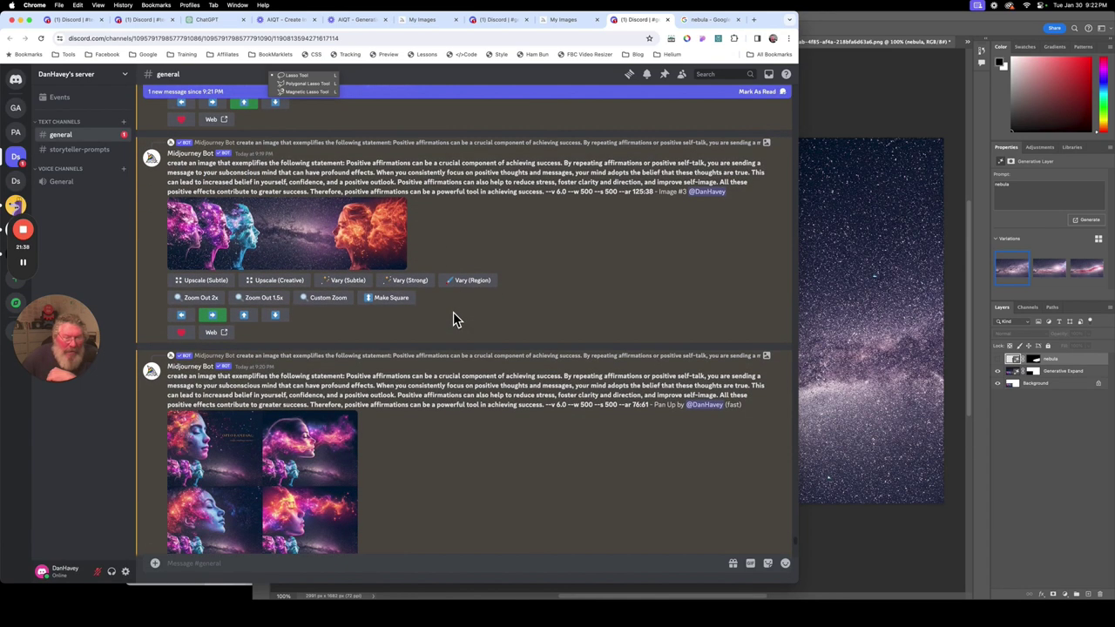
scroll(453, 320, down, 2)
scroll(561, 334, up, 2)
scroll(489, 348, down, 4)
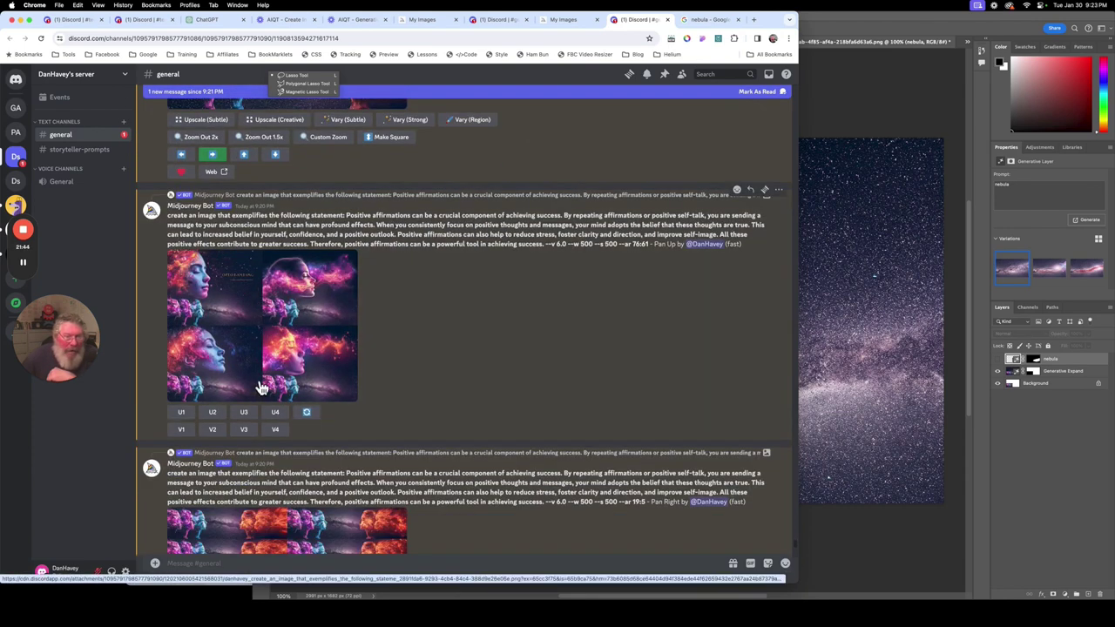
click(253, 330)
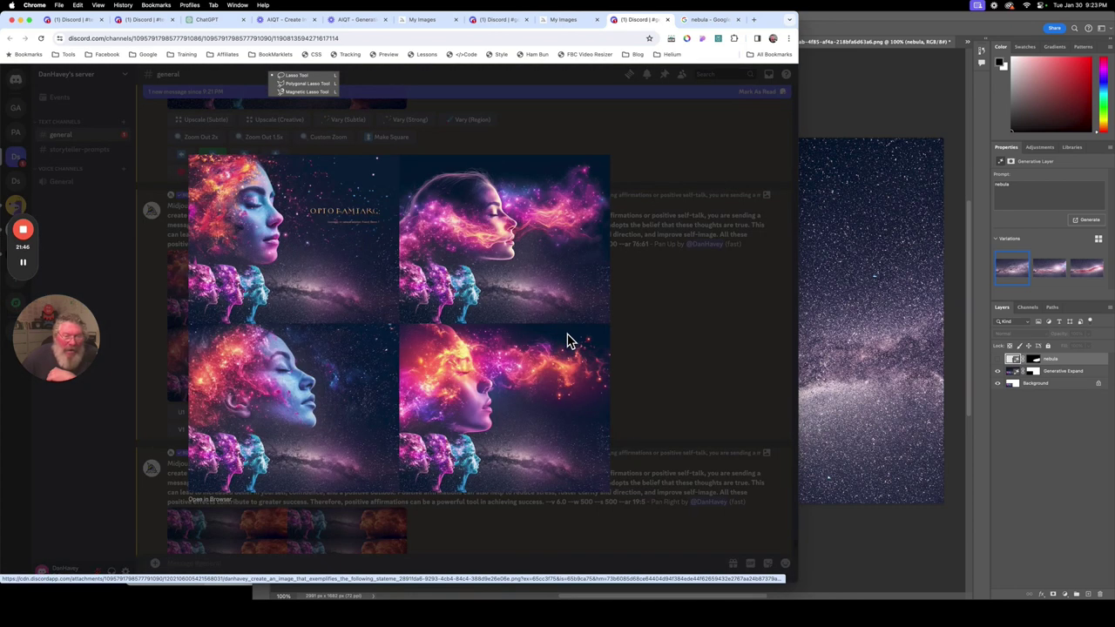
click(698, 352)
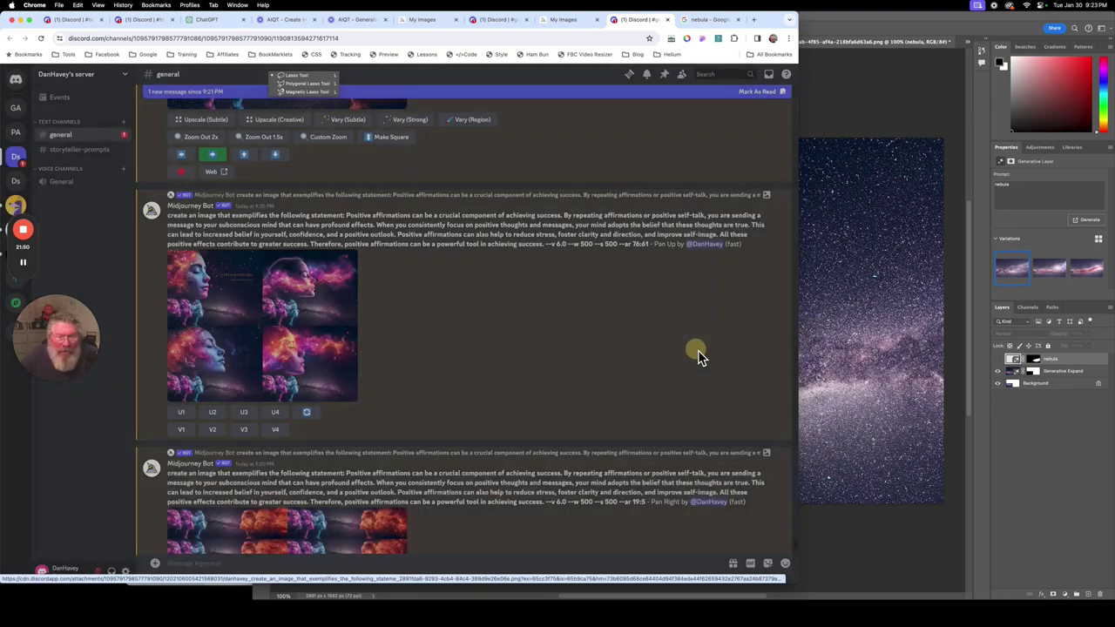
scroll(623, 381, down, 1)
scroll(623, 380, down, 1)
scroll(623, 381, down, 1)
scroll(623, 381, down, 1)
scroll(623, 380, down, 2)
scroll(559, 403, down, 1)
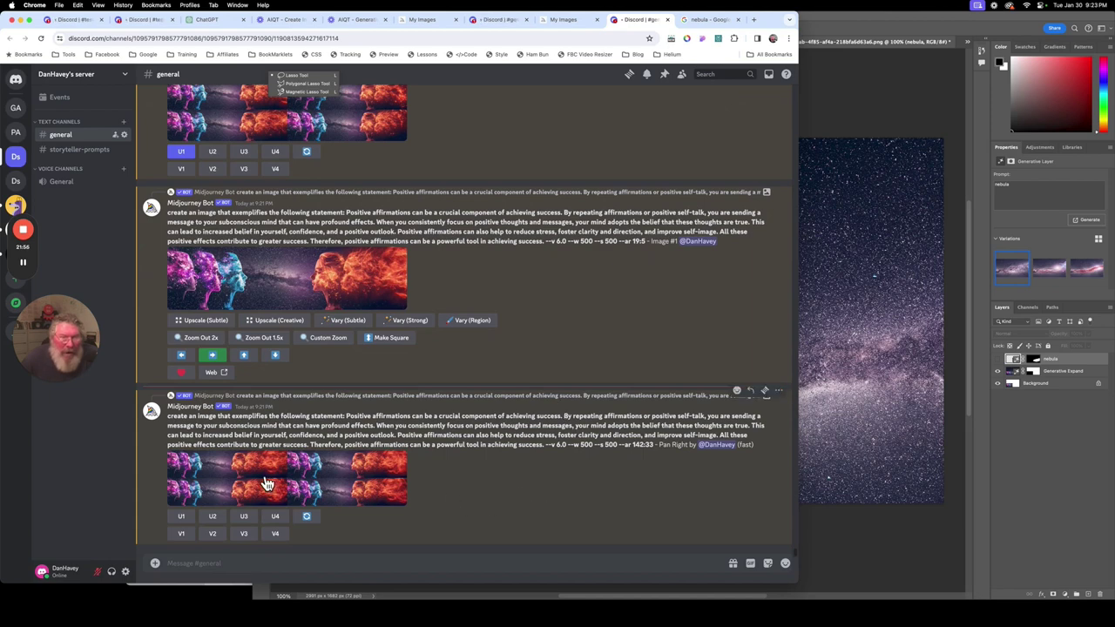
click(294, 484)
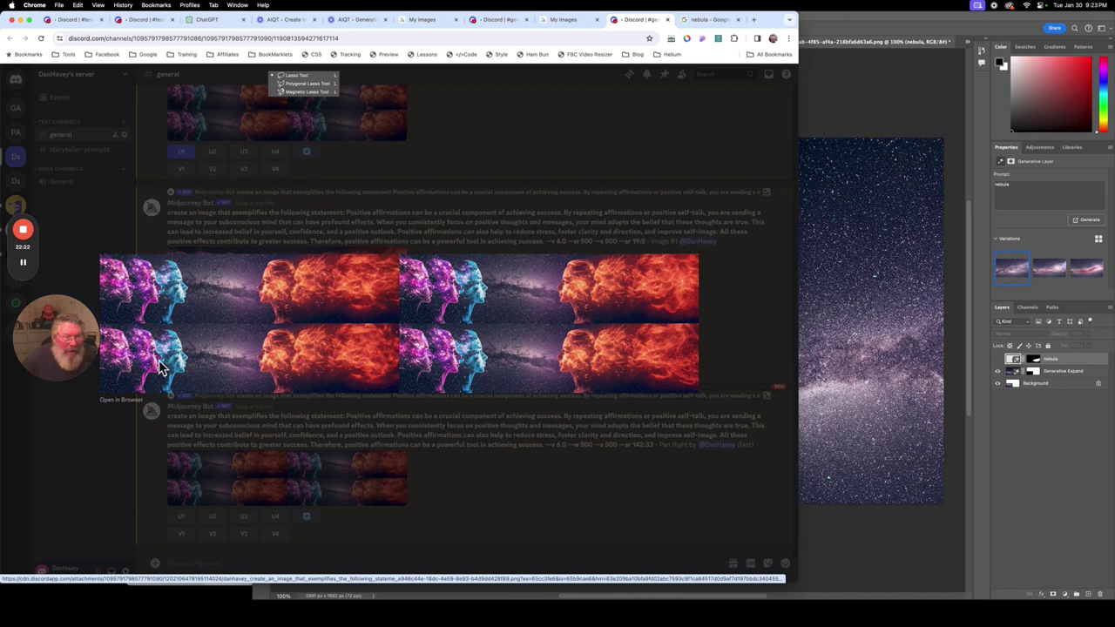
click(745, 294)
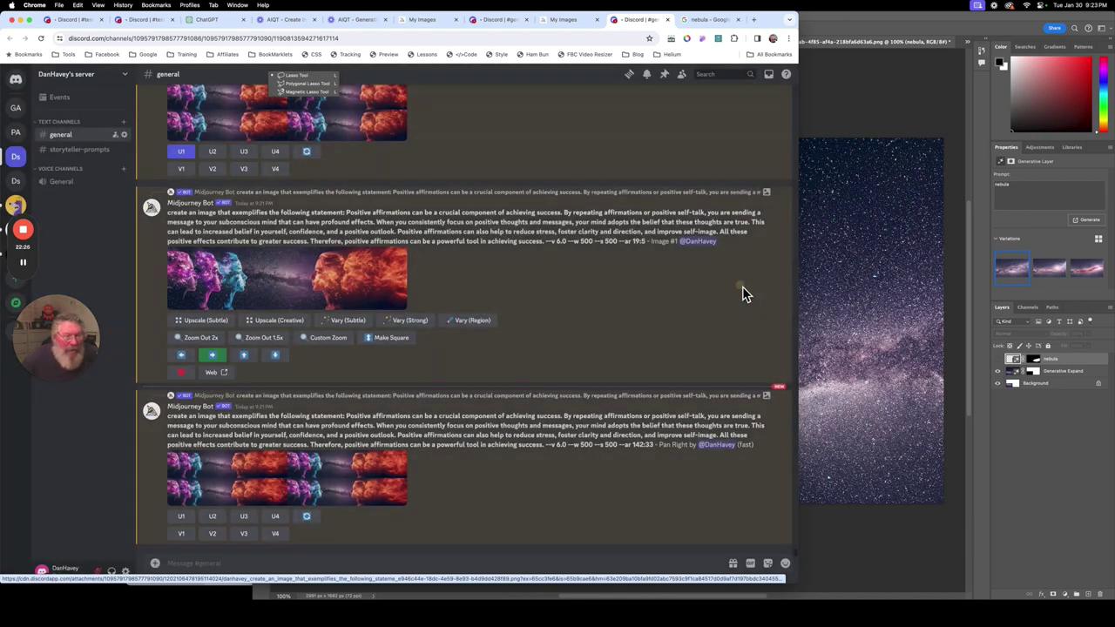